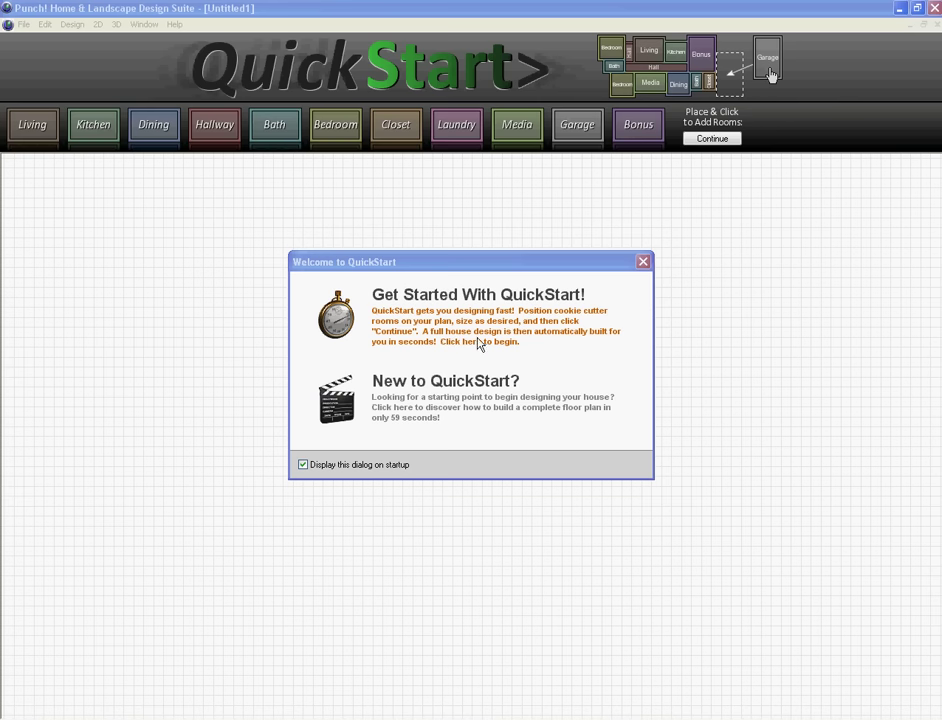
Start a new design and place a 25'x18' Living room on the grid.
{"action": "left_click", "coordinate": [479, 343]}
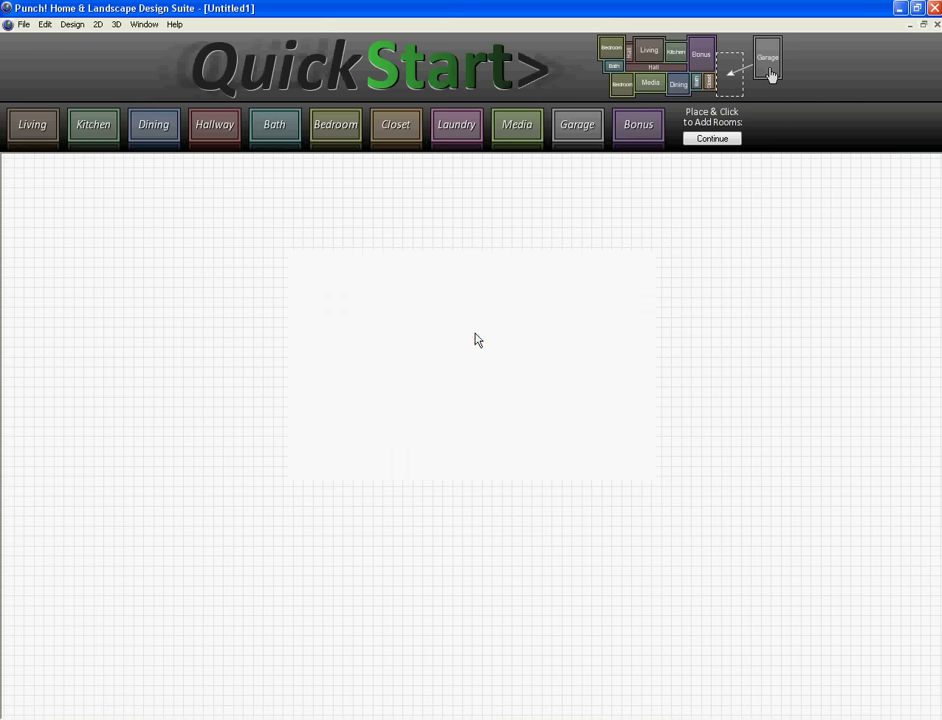
{"action": "left_click", "coordinate": [56, 136]}
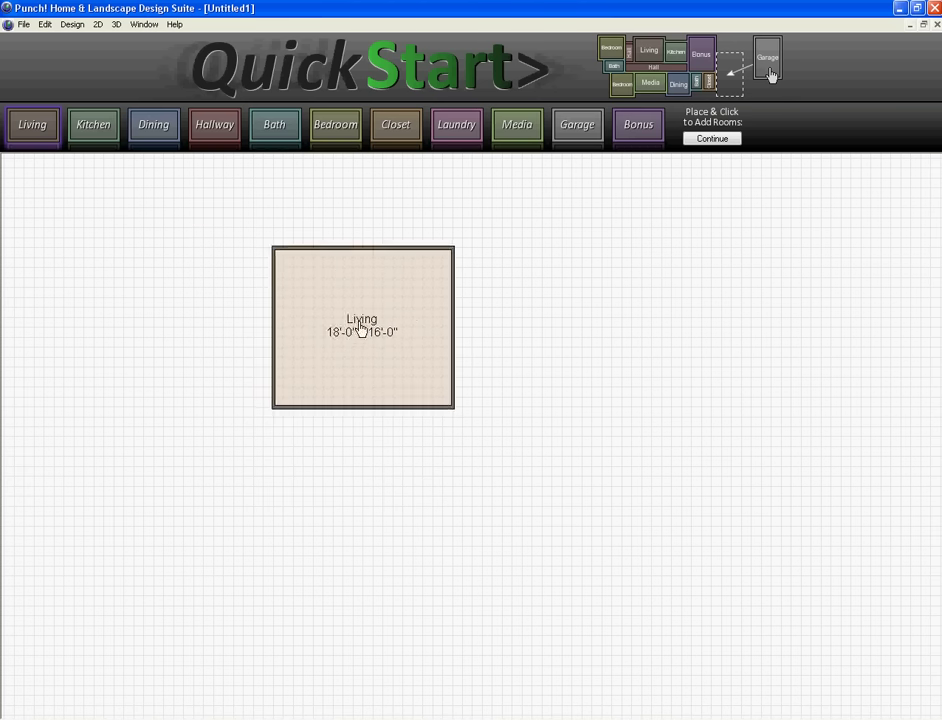
{"action": "left_click", "coordinate": [385, 322]}
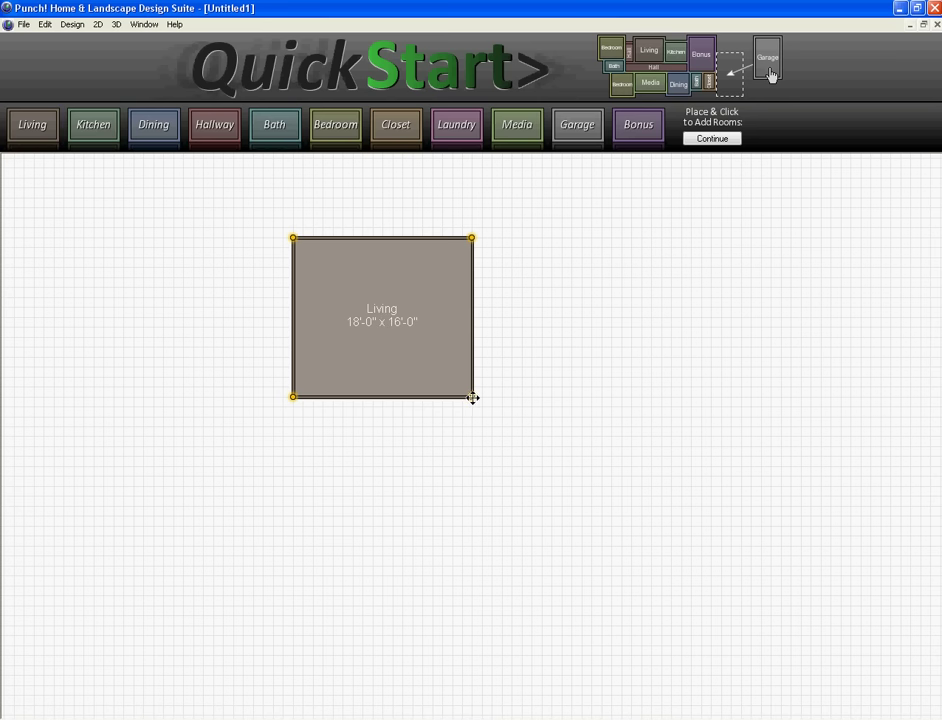
{"action": "left_click_drag", "start_coordinate": [473, 397], "coordinate": [542, 416]}
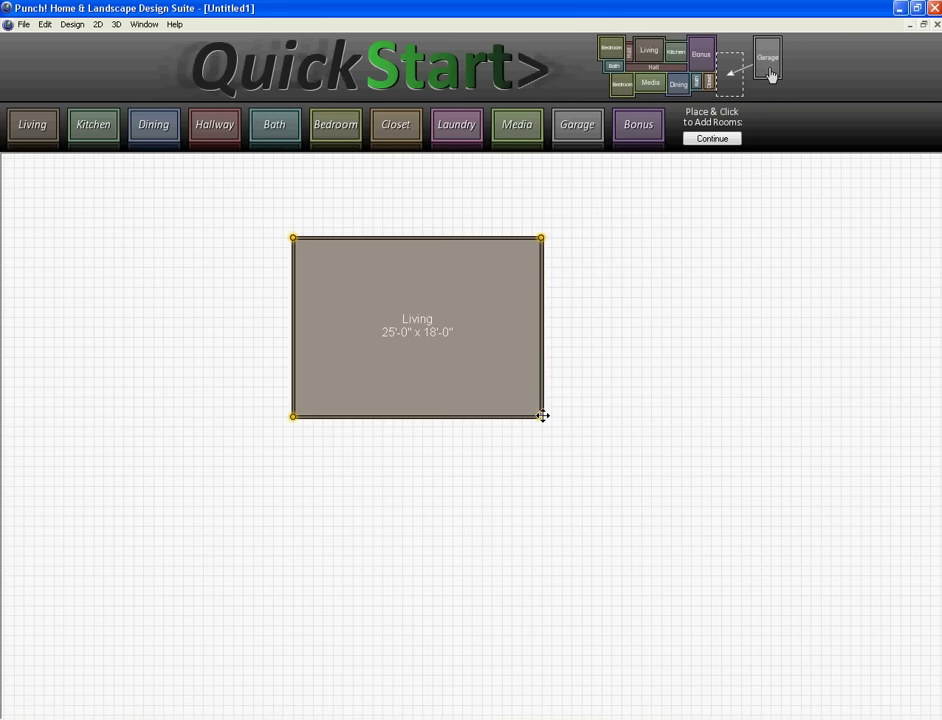
Add a 15'x23' Kitchen left of Living and a 25'x11' Dining room below it.
{"action": "left_click", "coordinate": [103, 137]}
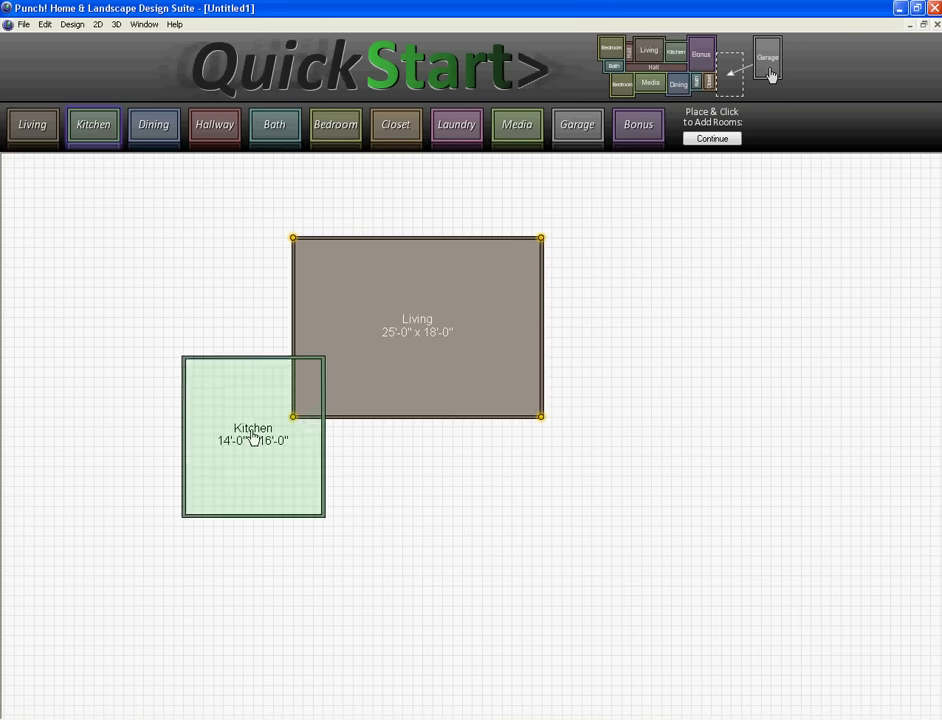
{"action": "left_click", "coordinate": [228, 383]}
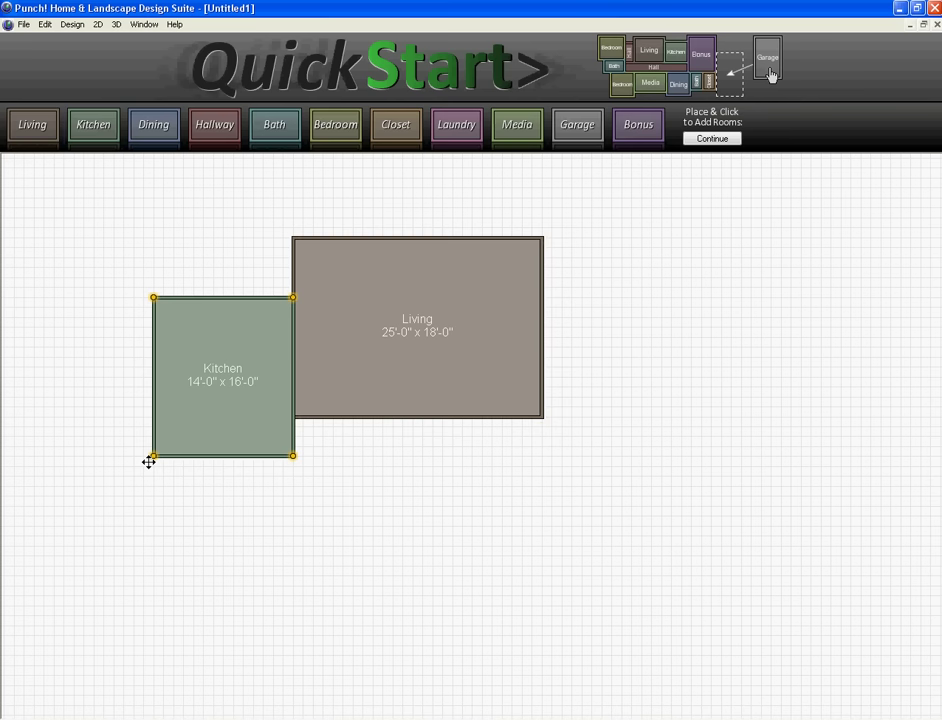
{"action": "left_click_drag", "start_coordinate": [153, 459], "coordinate": [143, 526]}
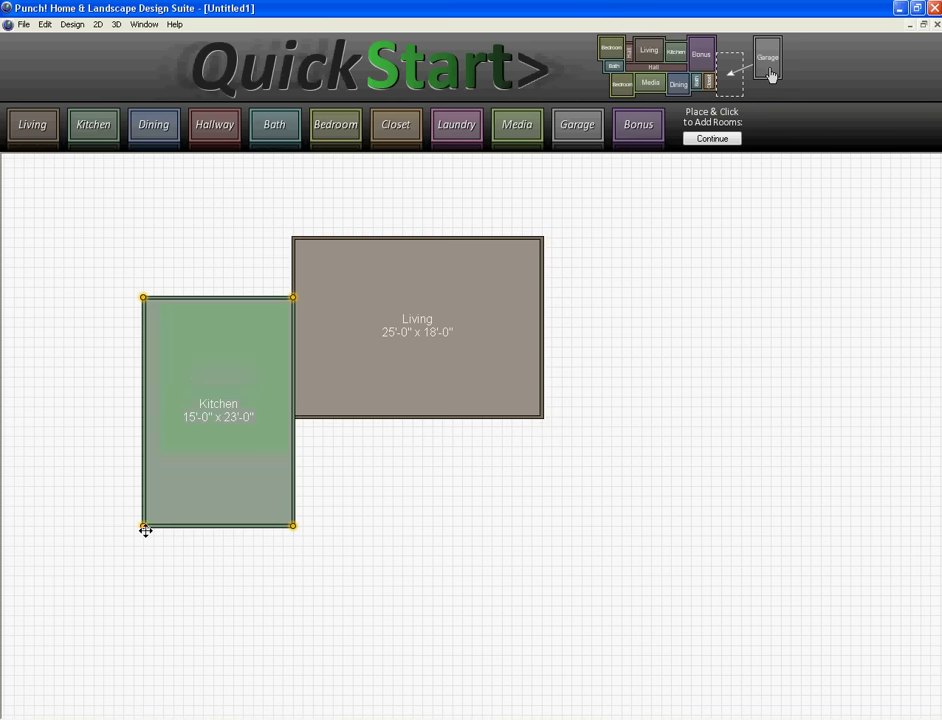
{"action": "left_click", "coordinate": [154, 128]}
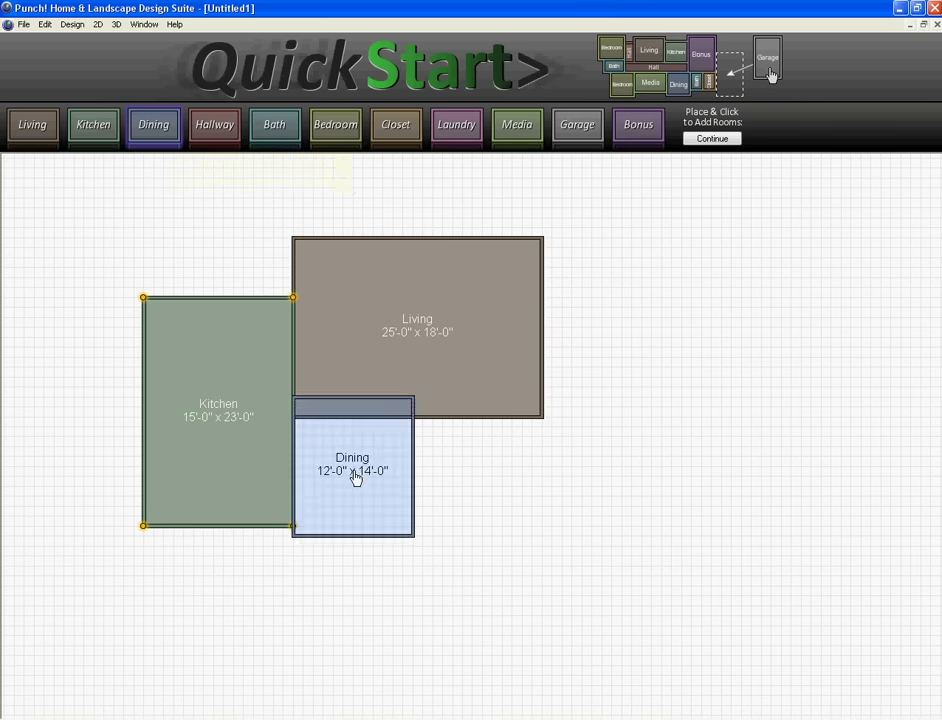
{"action": "left_click", "coordinate": [356, 491]}
{"action": "left_click_drag", "start_coordinate": [412, 553], "coordinate": [539, 524]}
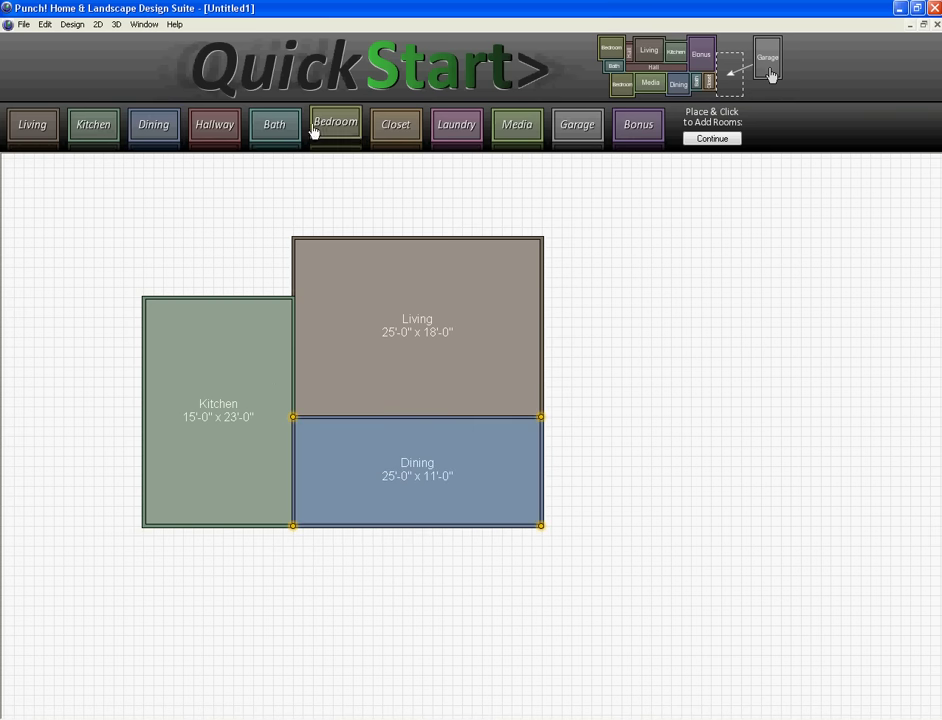
Add a 10'x6' Laundry between Kitchen and Dining and a 22'x20' Garage below Kitchen.
{"action": "left_click", "coordinate": [452, 128]}
{"action": "left_click", "coordinate": [297, 507]}
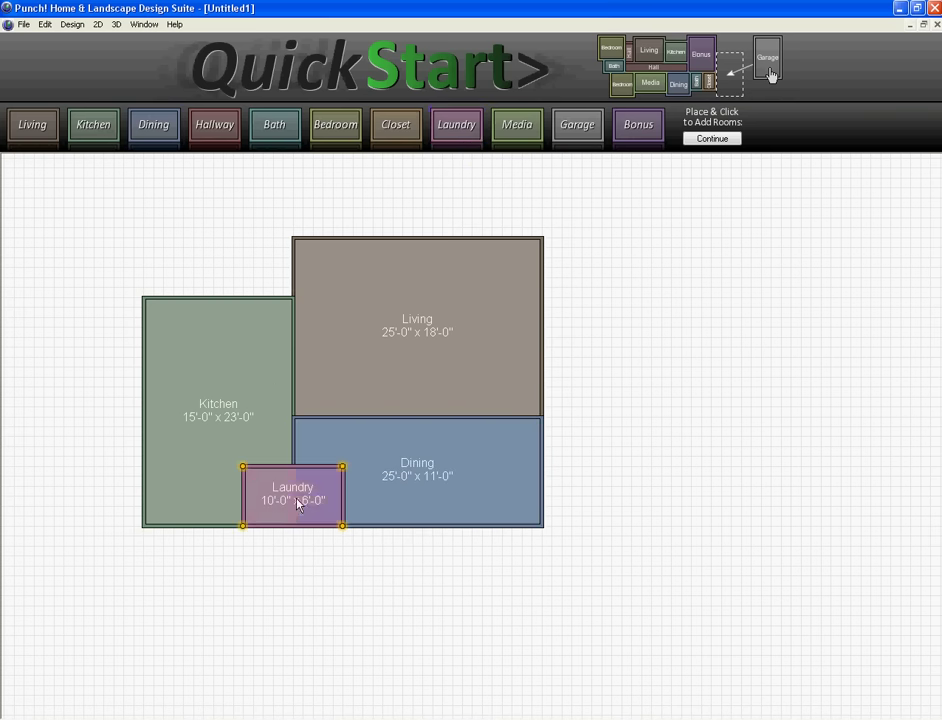
{"action": "left_click", "coordinate": [575, 124]}
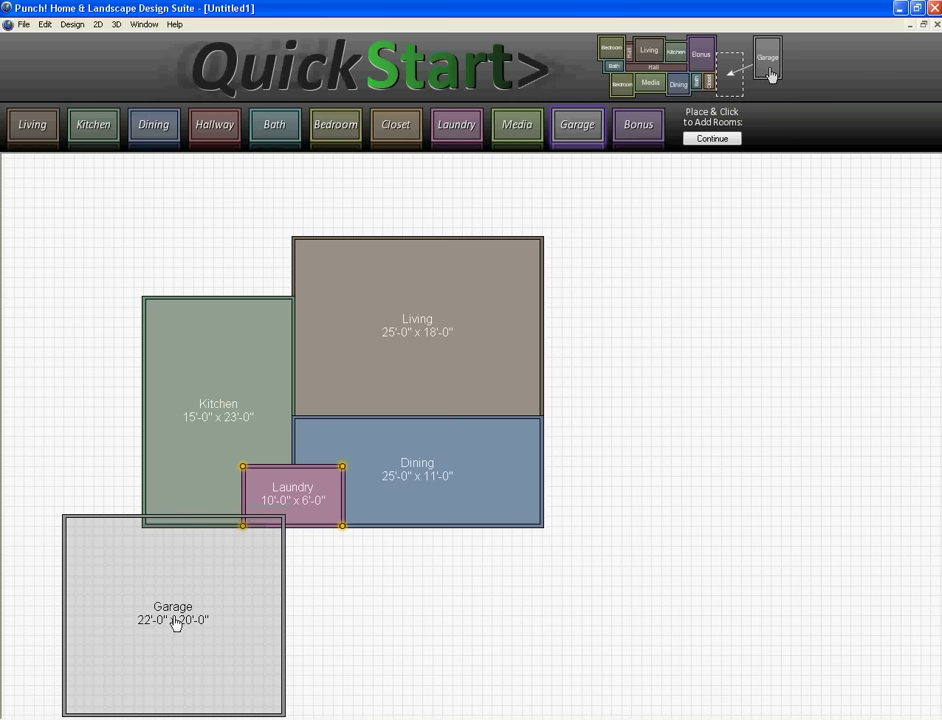
{"action": "left_click", "coordinate": [181, 636]}
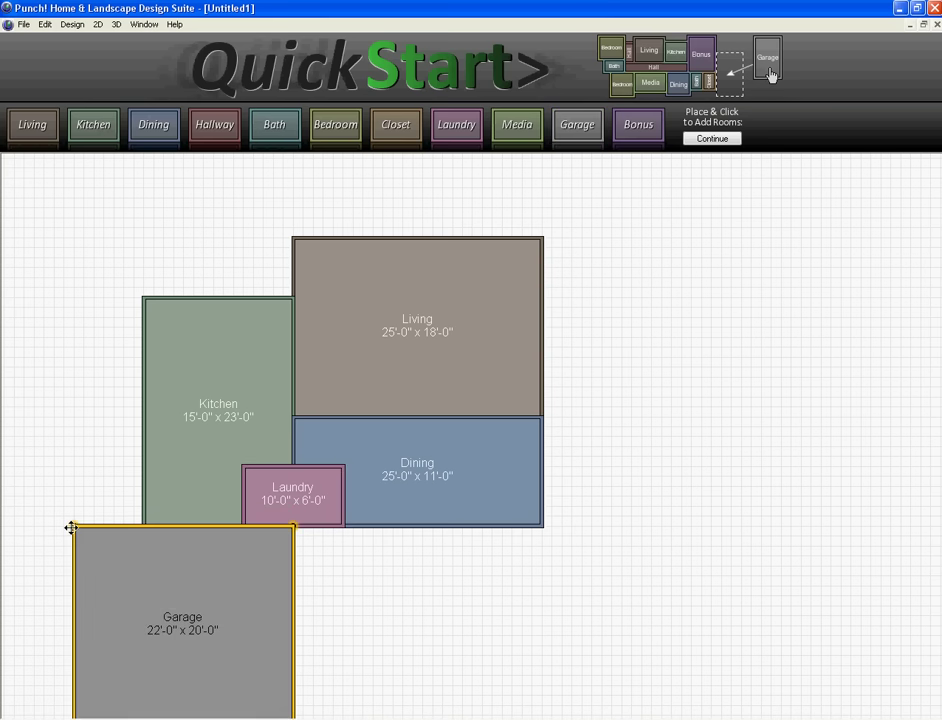
Place a 20'x20' Bedroom to the right of the Living room.
{"action": "left_click", "coordinate": [340, 128]}
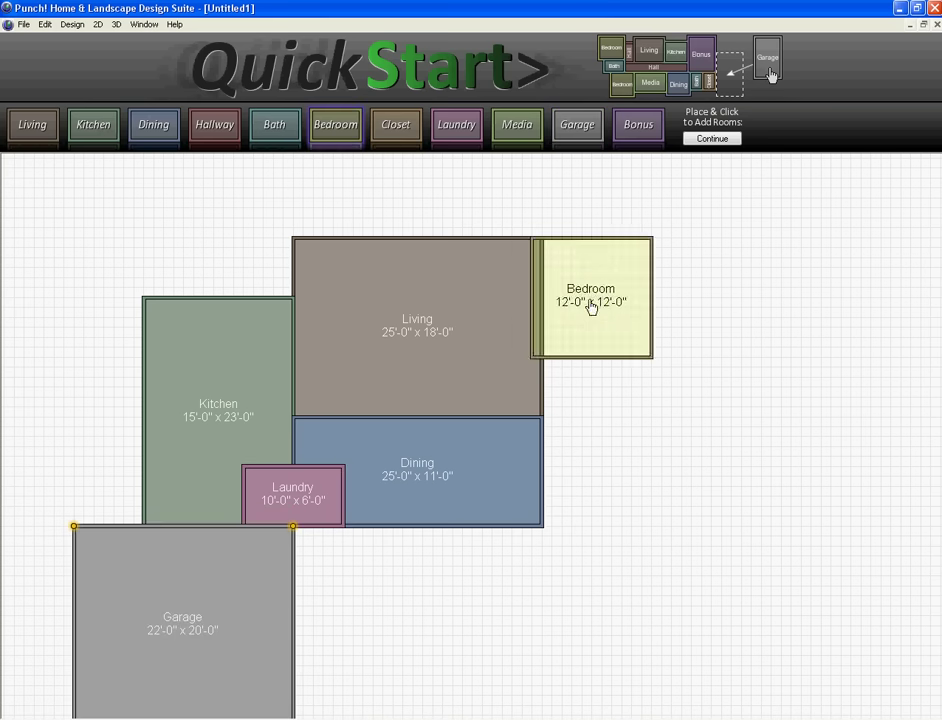
{"action": "left_click", "coordinate": [605, 335]}
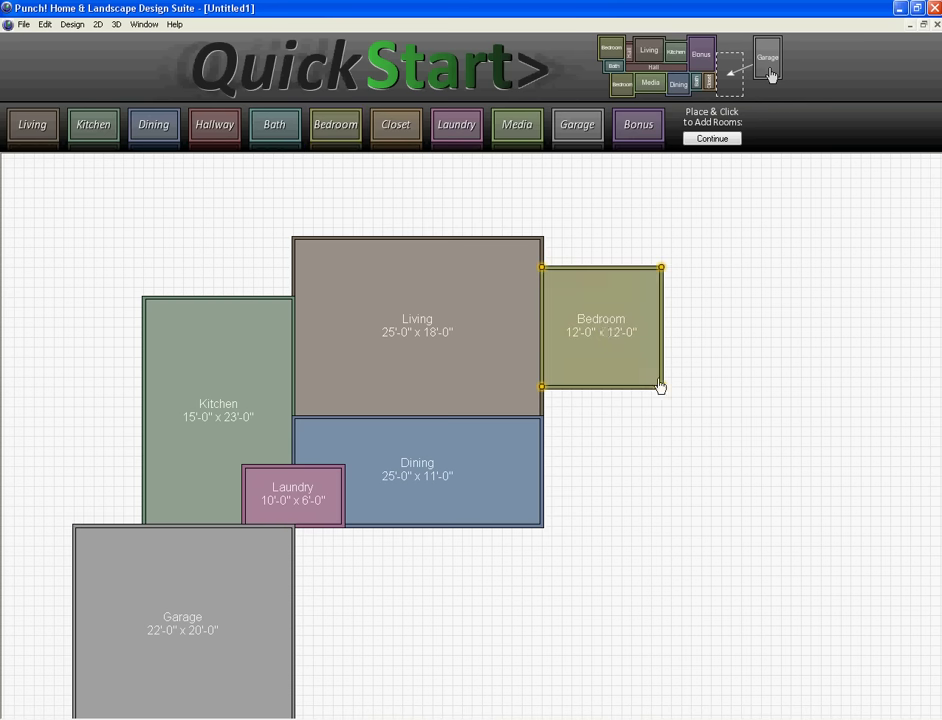
{"action": "left_click_drag", "start_coordinate": [660, 387], "coordinate": [736, 471]}
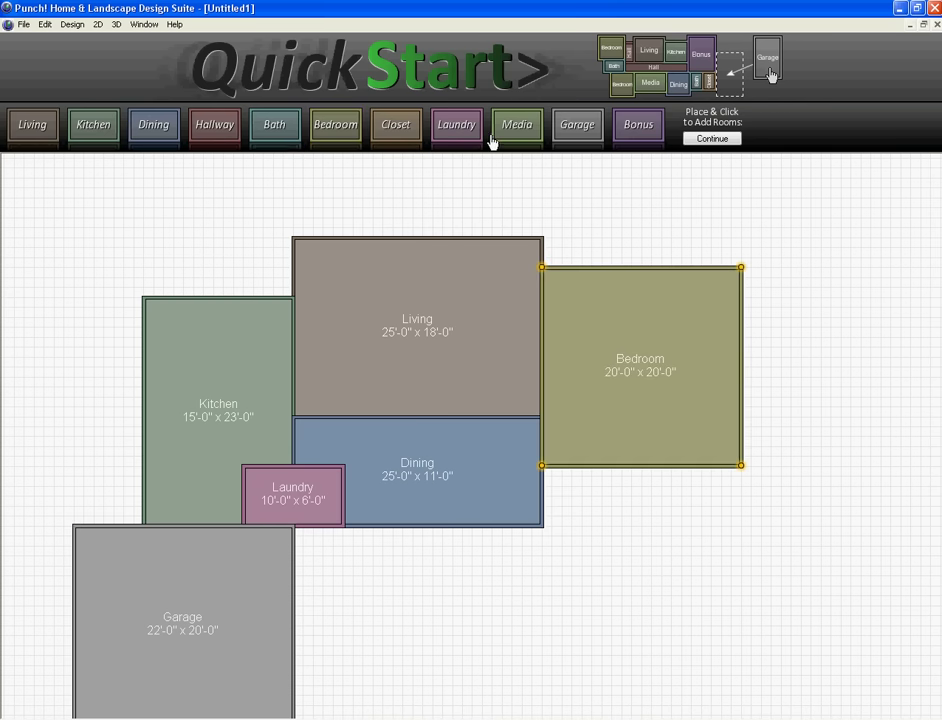
Fit a 10'x10' Bath and a 6'x10' Closet inside the Bedroom.
{"action": "left_click", "coordinate": [260, 133]}
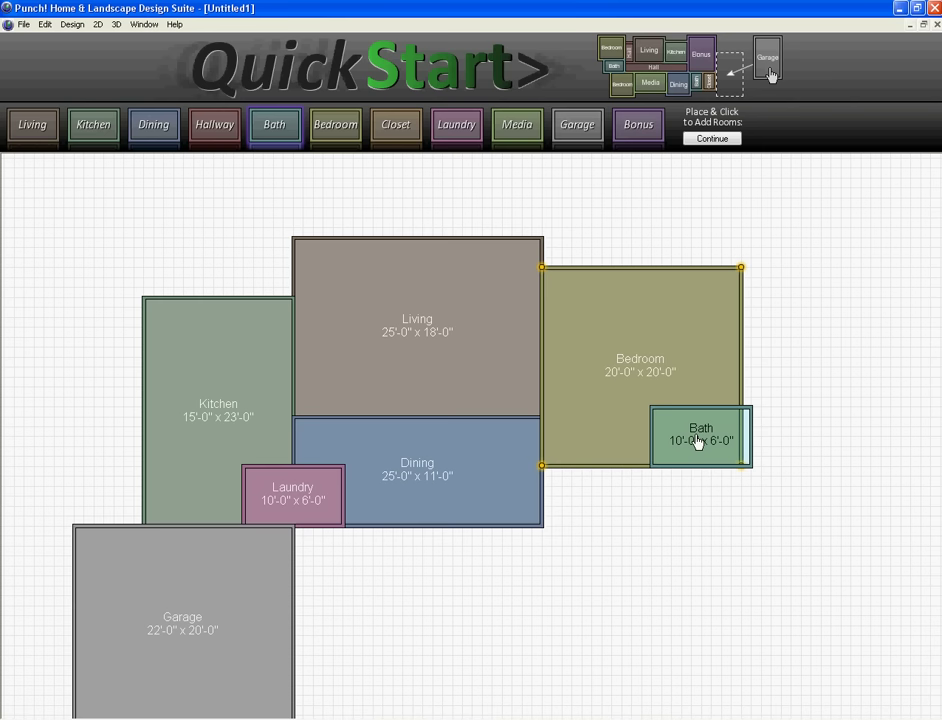
{"action": "left_click", "coordinate": [692, 440]}
{"action": "left_click_drag", "start_coordinate": [642, 412], "coordinate": [621, 389]}
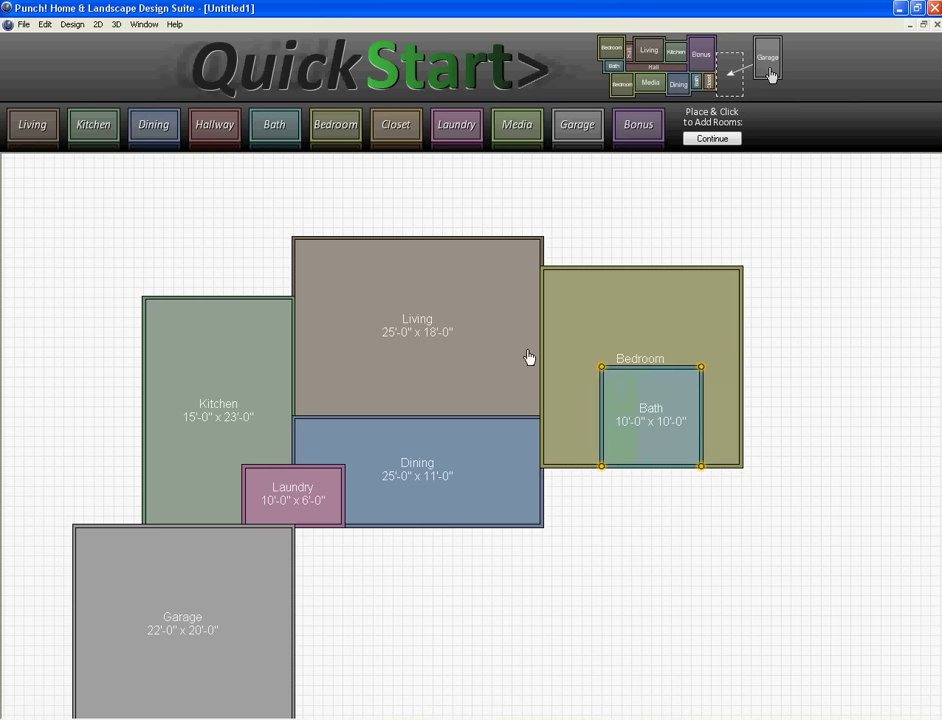
{"action": "left_click", "coordinate": [392, 128]}
{"action": "left_click", "coordinate": [572, 393]}
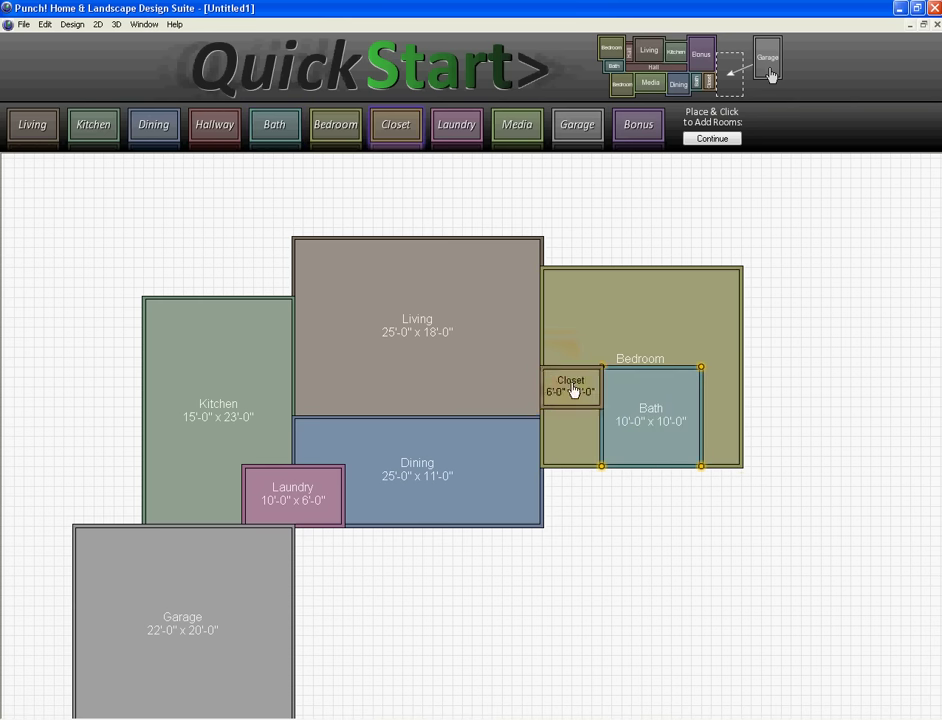
{"action": "left_click_drag", "start_coordinate": [602, 412], "coordinate": [601, 467]}
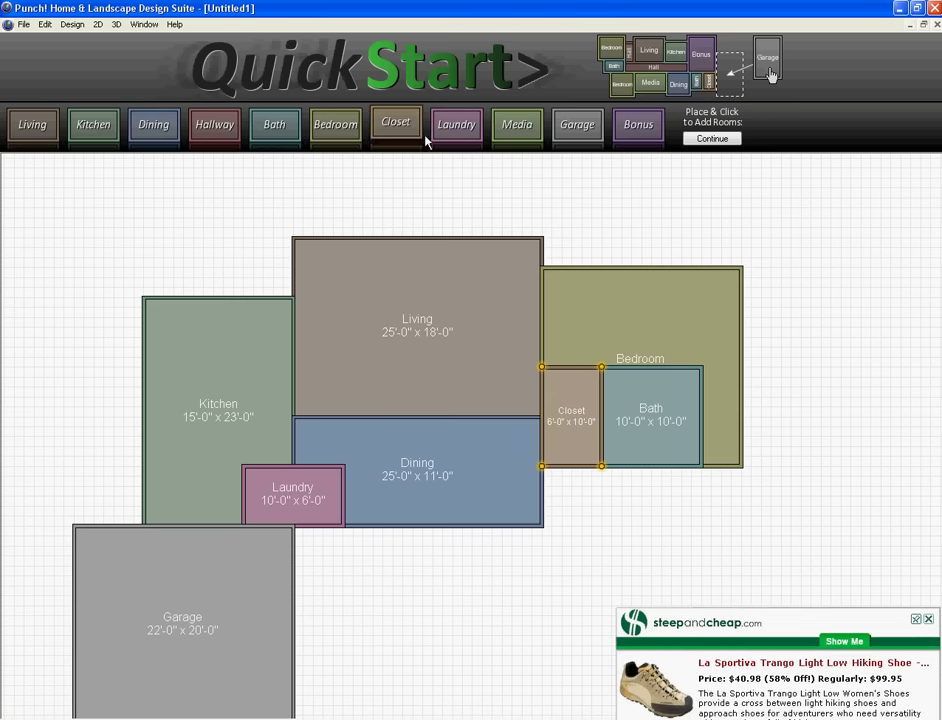
Add a 20'x4' Hallway below the Closet and two 12'x12' Bedrooms beneath it.
{"action": "left_click", "coordinate": [218, 127]}
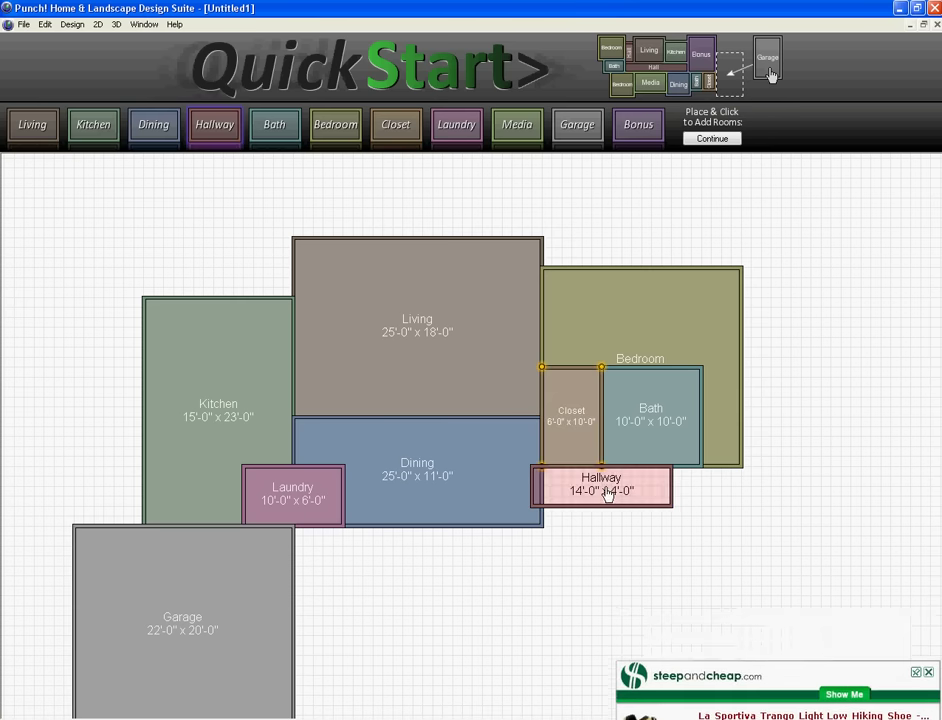
{"action": "left_click", "coordinate": [612, 496]}
{"action": "left_click_drag", "start_coordinate": [684, 505], "coordinate": [739, 506]}
{"action": "left_click", "coordinate": [326, 133]}
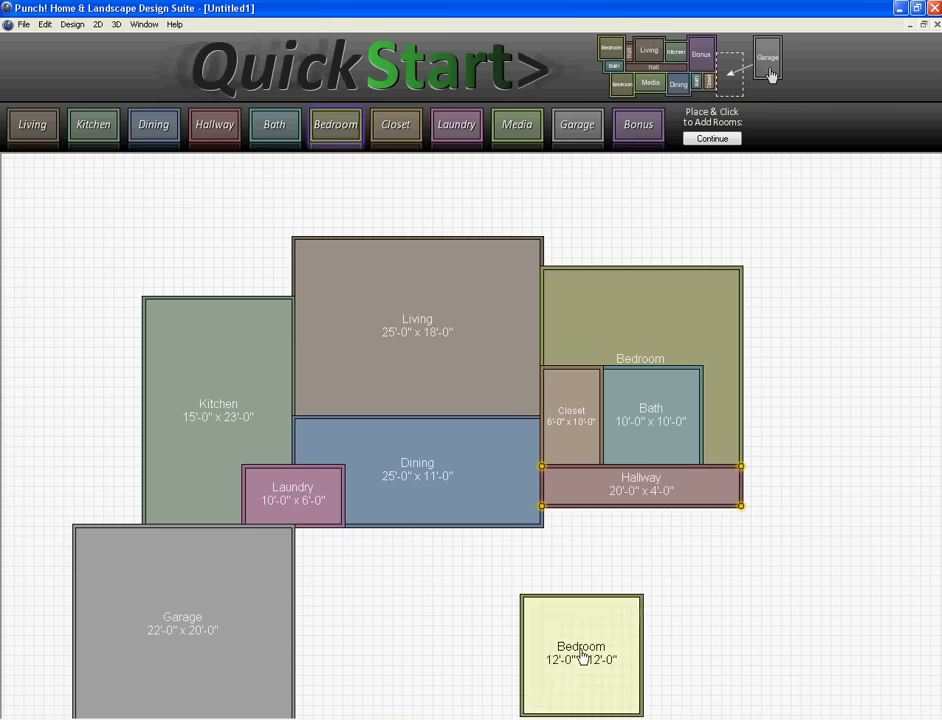
{"action": "left_click", "coordinate": [603, 576]}
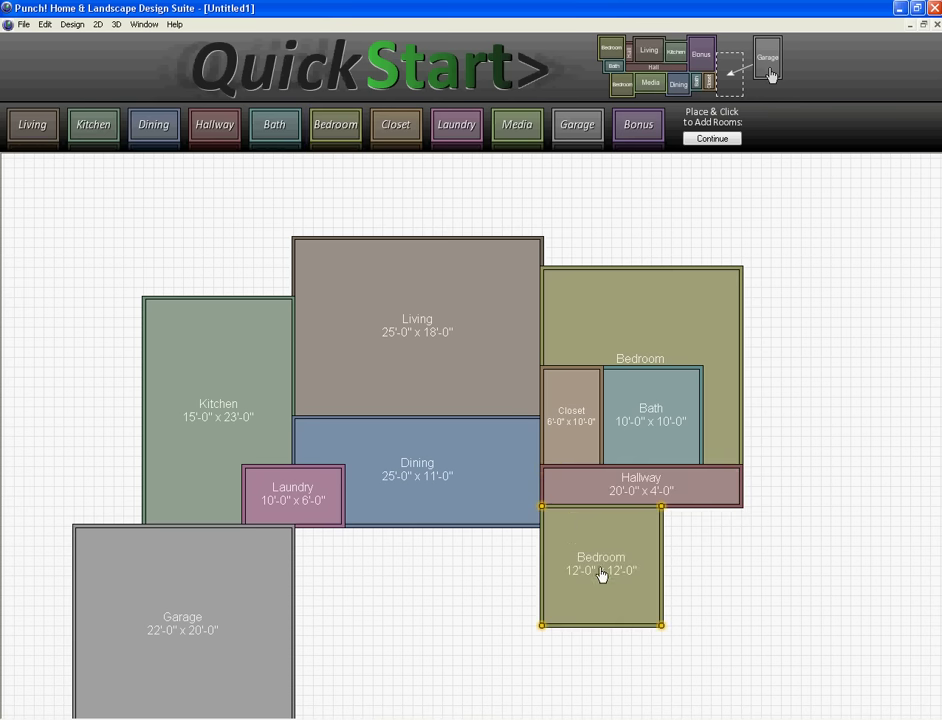
{"action": "left_click", "coordinate": [336, 126]}
{"action": "left_click", "coordinate": [776, 577]}
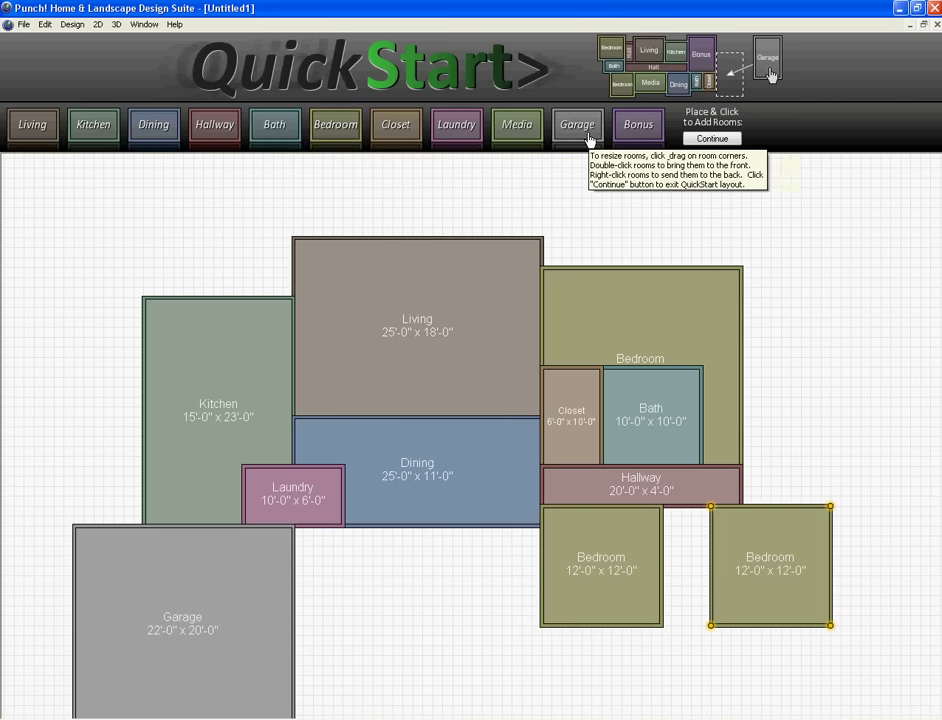
Place a 12'x5' Bath in the gap between the two lower bedrooms.
{"action": "left_click", "coordinate": [278, 130]}
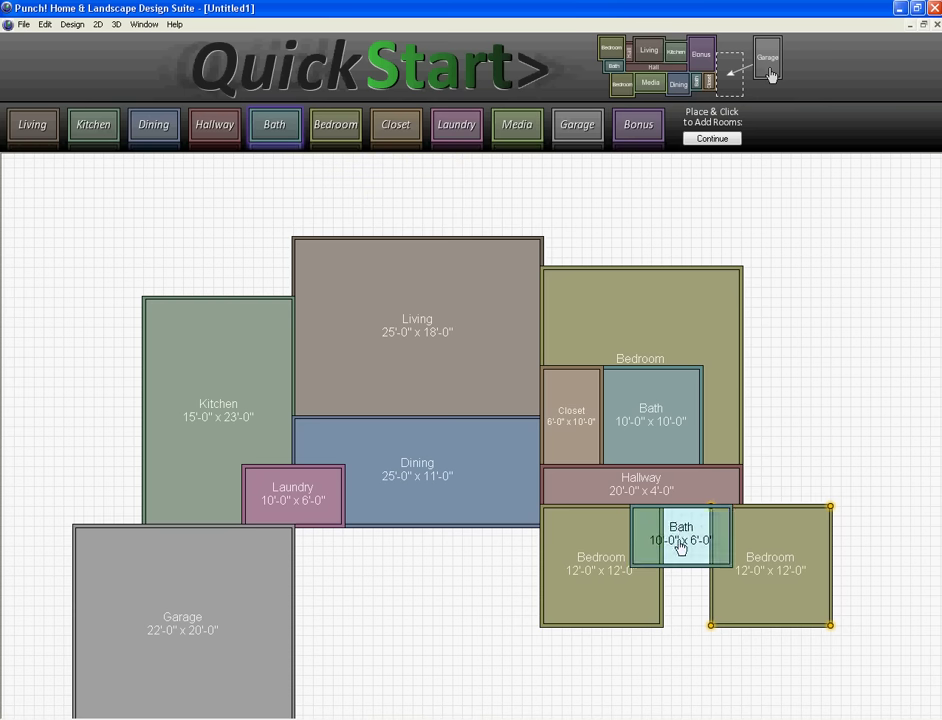
{"action": "left_click", "coordinate": [665, 540]}
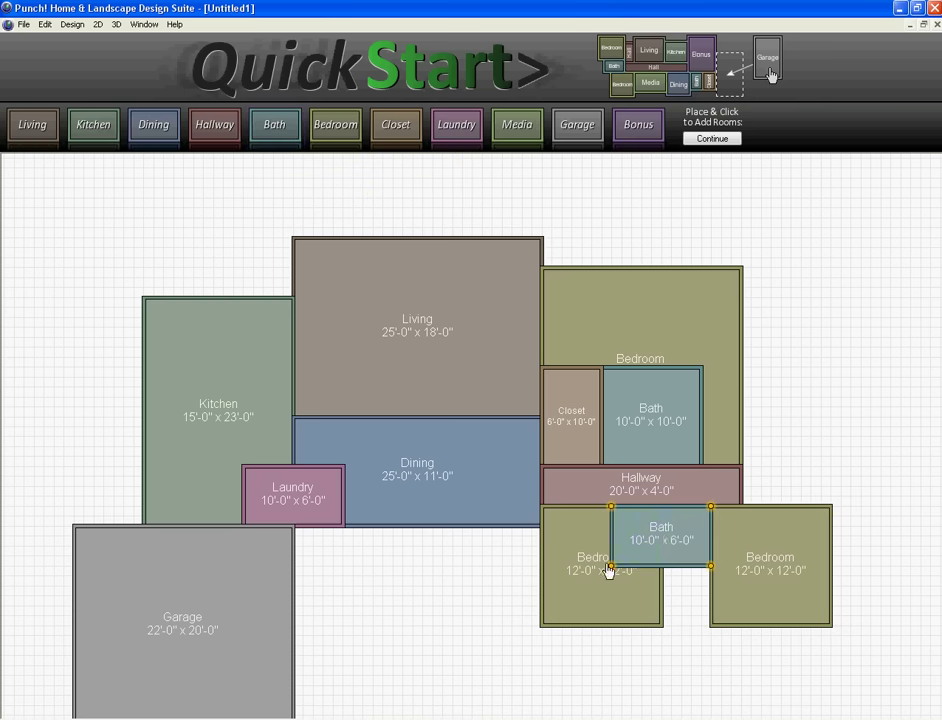
{"action": "left_click_drag", "start_coordinate": [609, 570], "coordinate": [664, 636]}
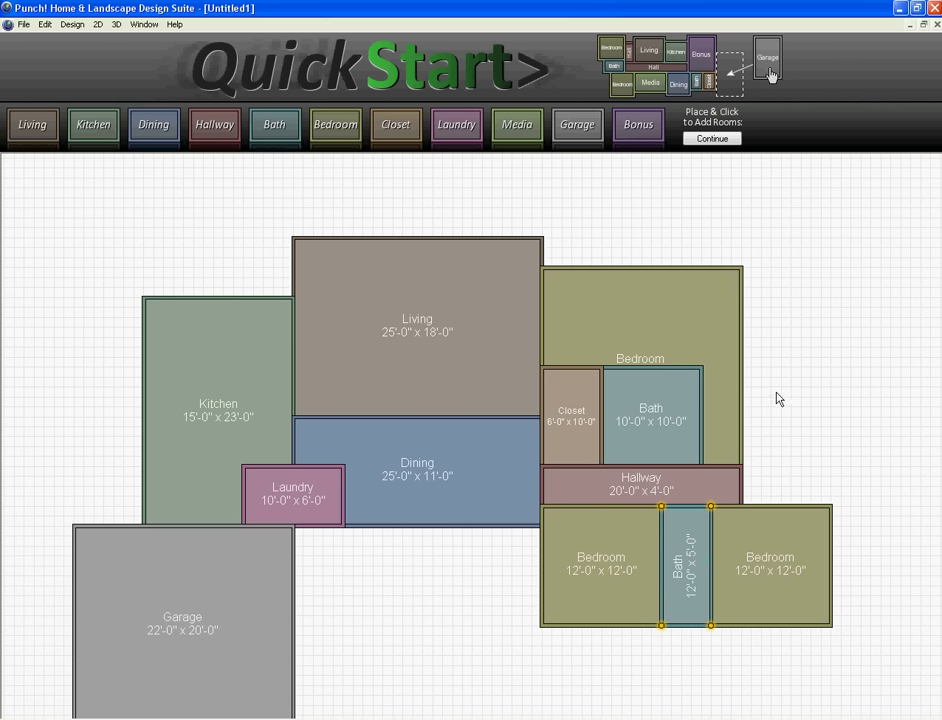
Convert the room layout into a walled floor plan and pan it into view.
{"action": "left_click", "coordinate": [712, 139]}
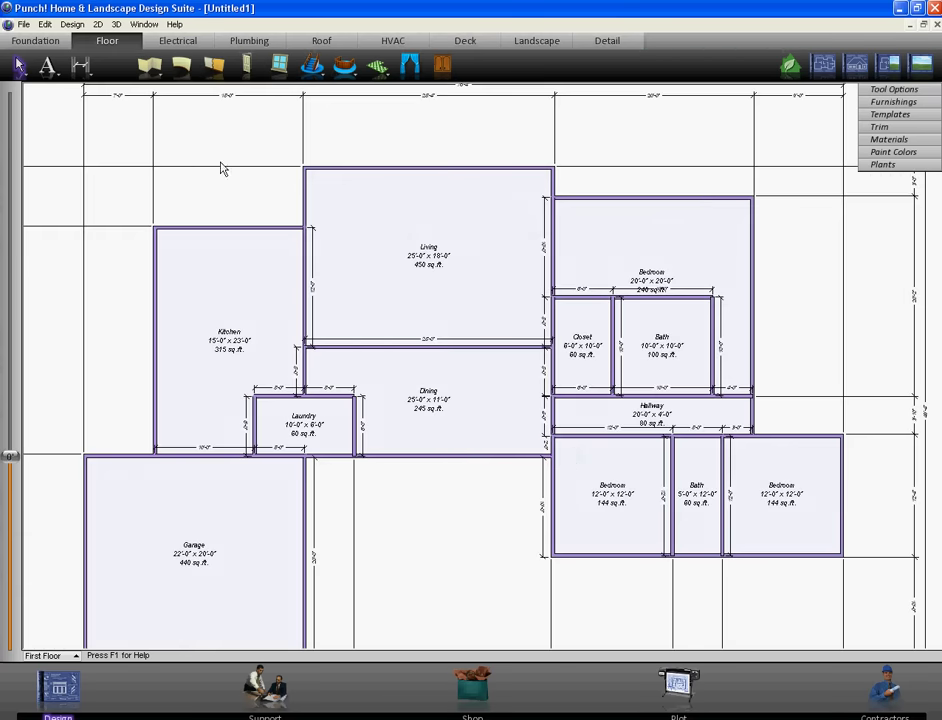
{"action": "left_click_drag", "start_coordinate": [18, 66], "coordinate": [25, 190]}
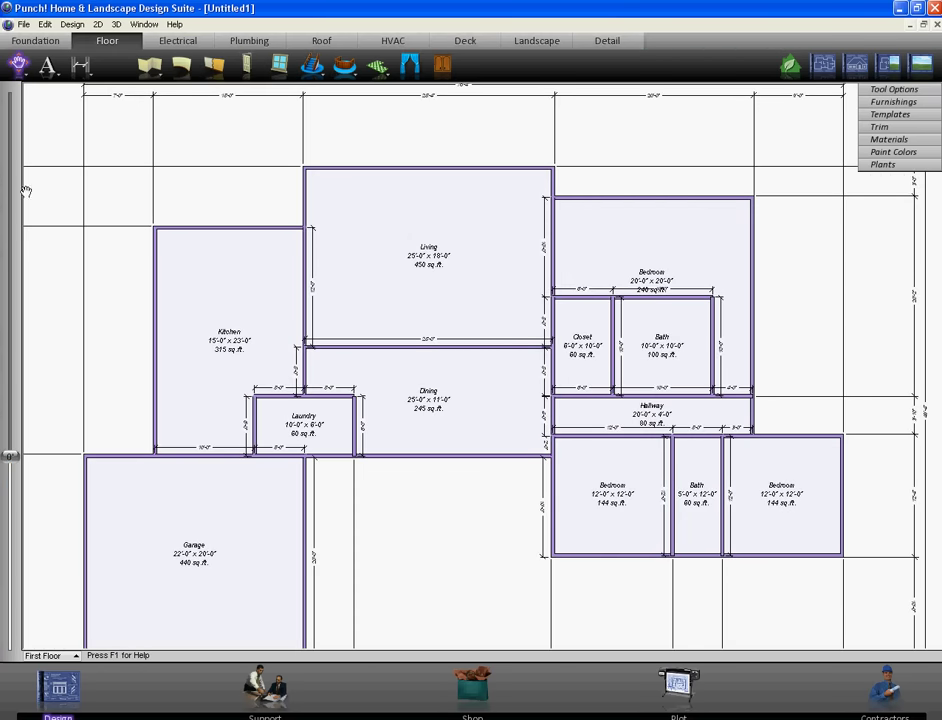
{"action": "left_click_drag", "start_coordinate": [543, 546], "coordinate": [523, 508]}
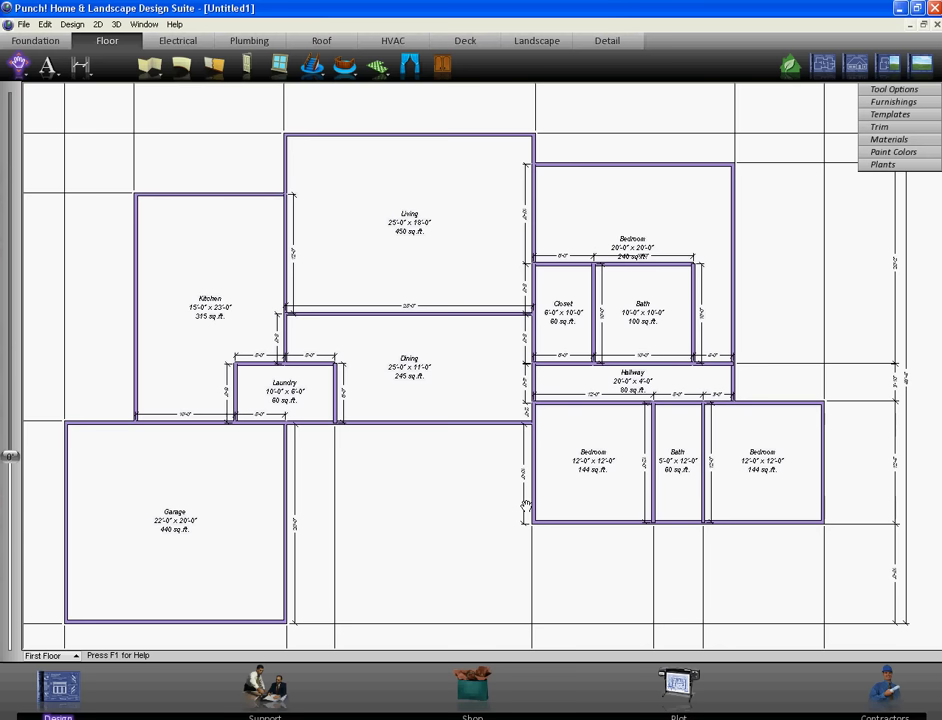
{"action": "left_click_drag", "start_coordinate": [17, 64], "coordinate": [22, 193]}
Delete the Living/Dining and Kitchen/Dining walls, merging them into one 40'x29' Dining room.
{"action": "left_click", "coordinate": [401, 315]}
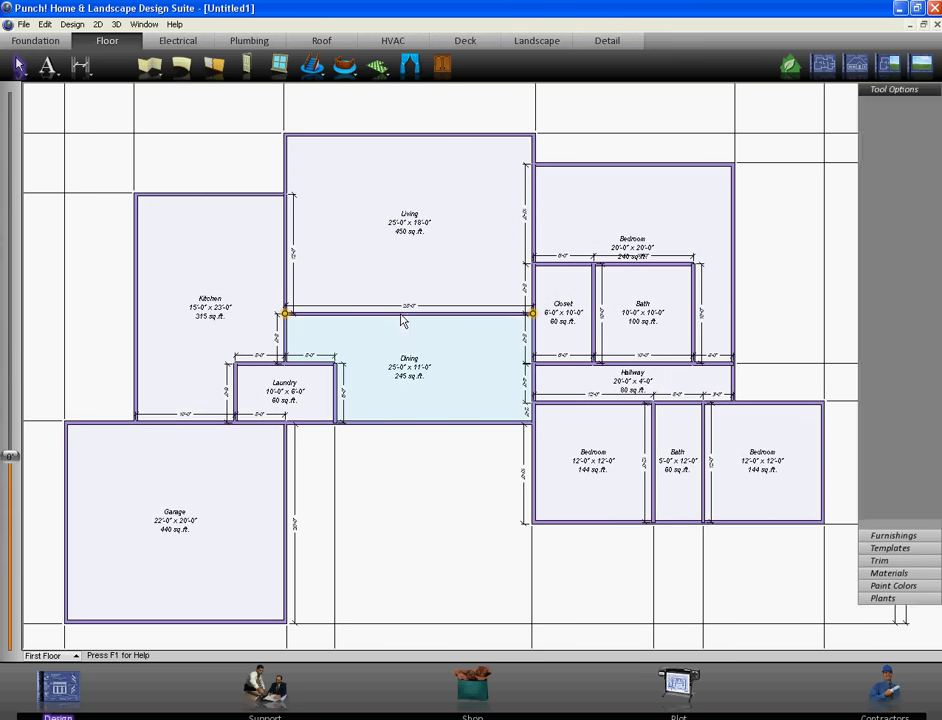
{"action": "key", "text": "Delete"}
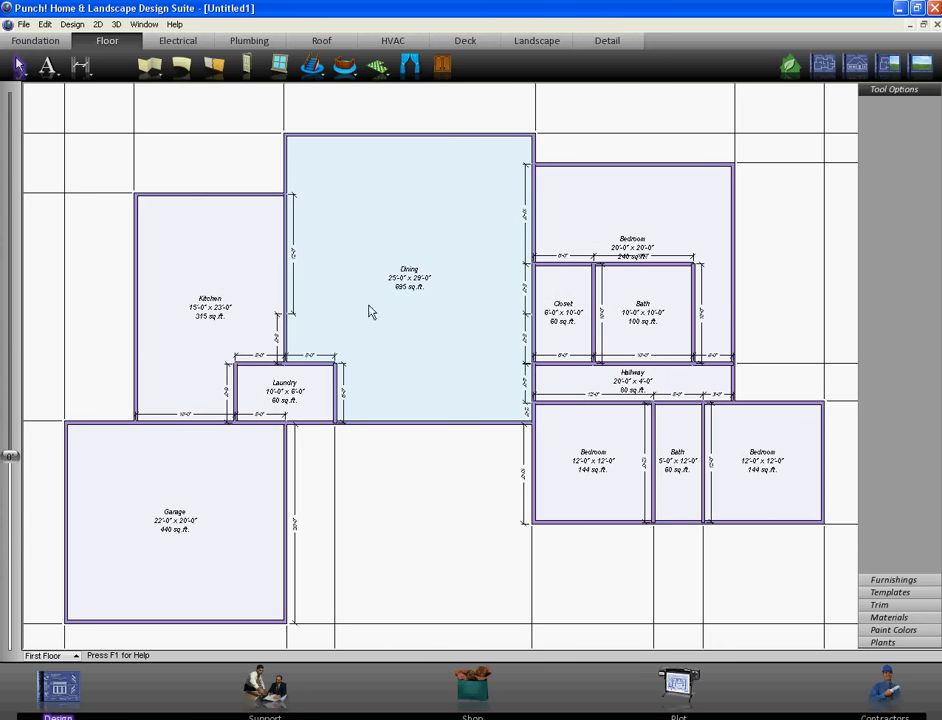
{"action": "left_click", "coordinate": [290, 274]}
{"action": "key", "text": "Delete"}
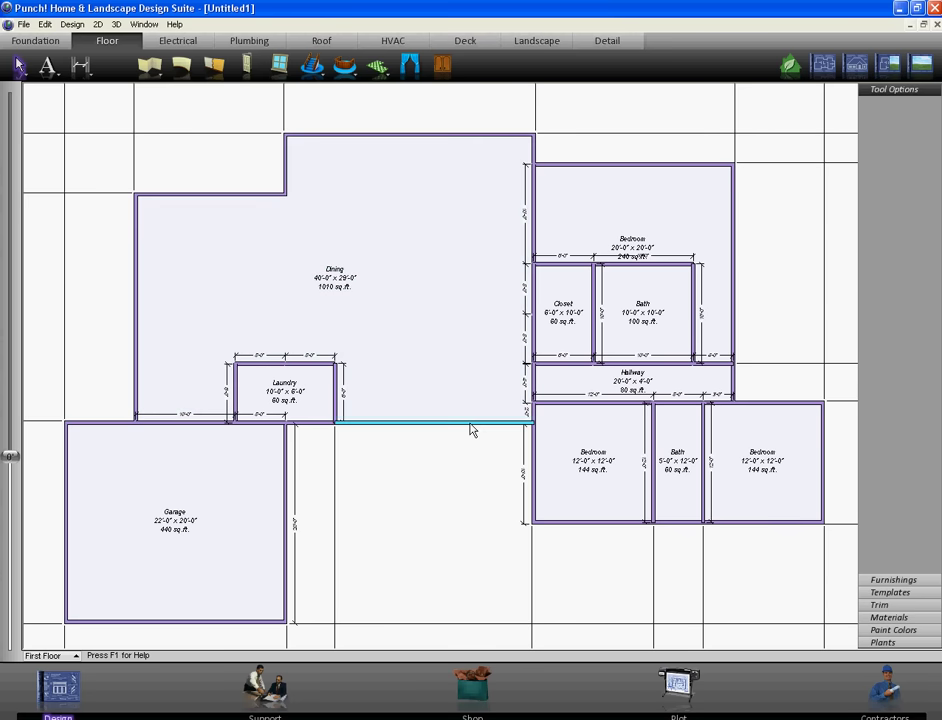
{"action": "left_click", "coordinate": [246, 70]}
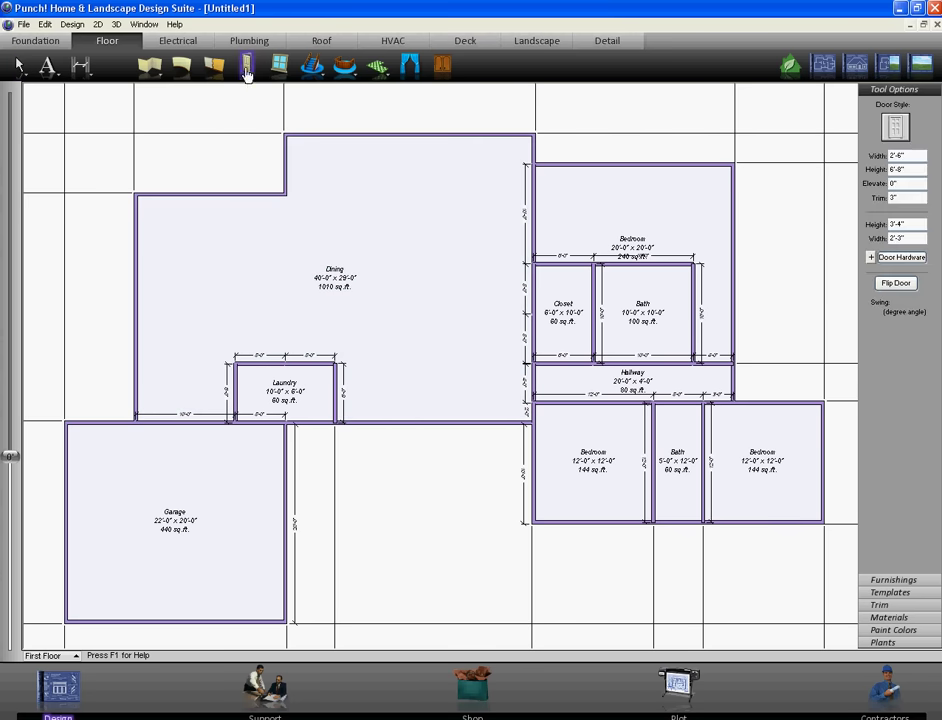
Place a 2'-6" Elliptical Arch front door in the Dining room's south wall.
{"action": "left_click", "coordinate": [897, 128]}
{"action": "left_click", "coordinate": [852, 172]}
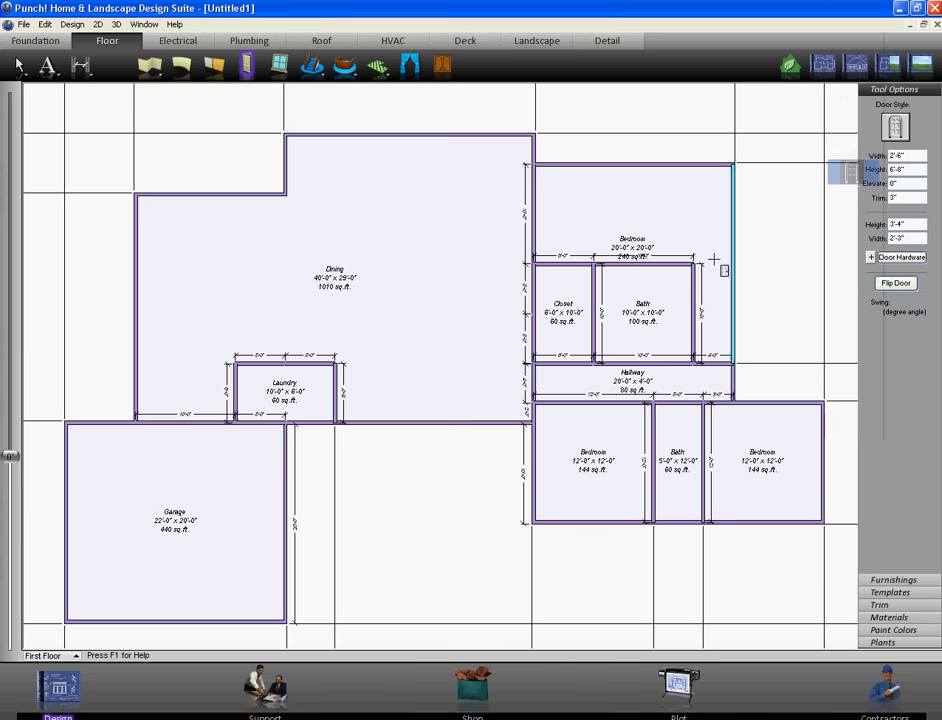
{"action": "left_click", "coordinate": [430, 426]}
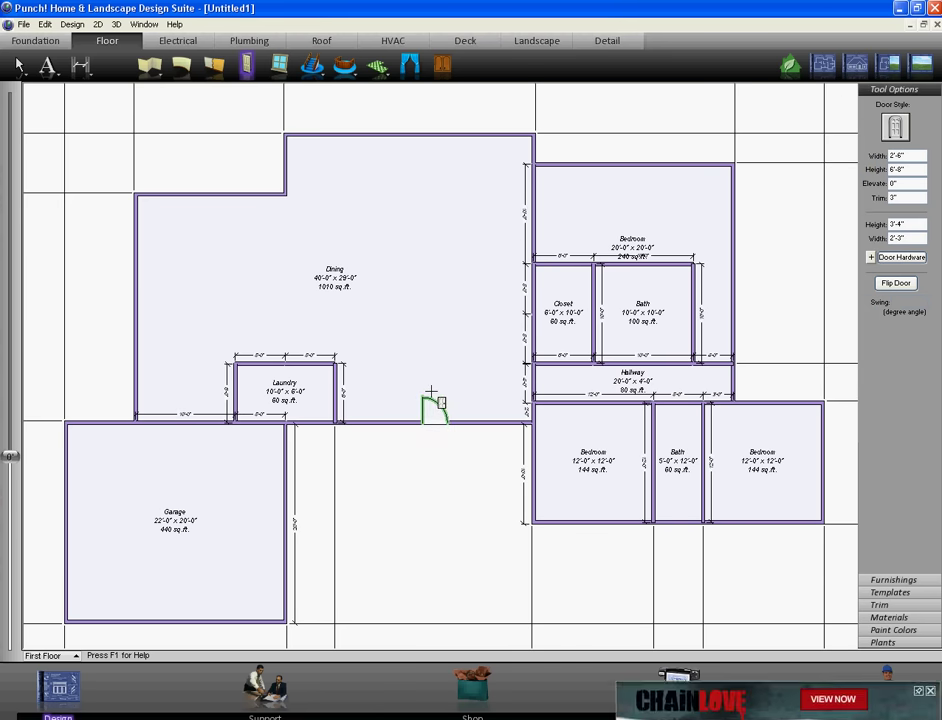
{"action": "left_click", "coordinate": [430, 389]}
{"action": "left_click", "coordinate": [19, 63]}
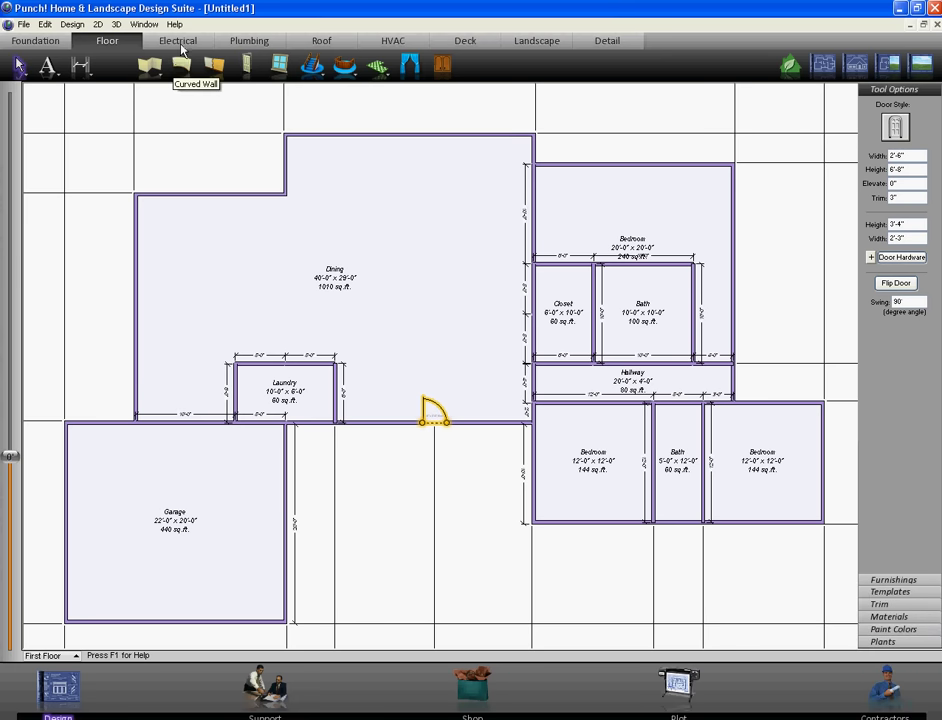
Add 3'-0" windows flanking the front door, three along the top wall, one upper-left.
{"action": "left_click", "coordinate": [281, 66]}
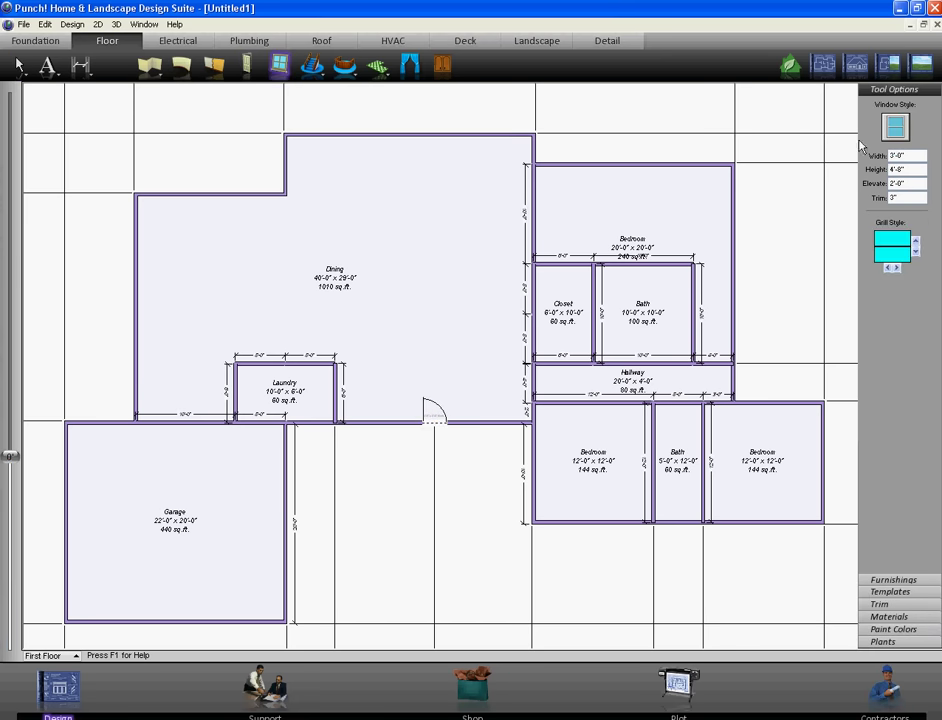
{"action": "left_click", "coordinate": [379, 423]}
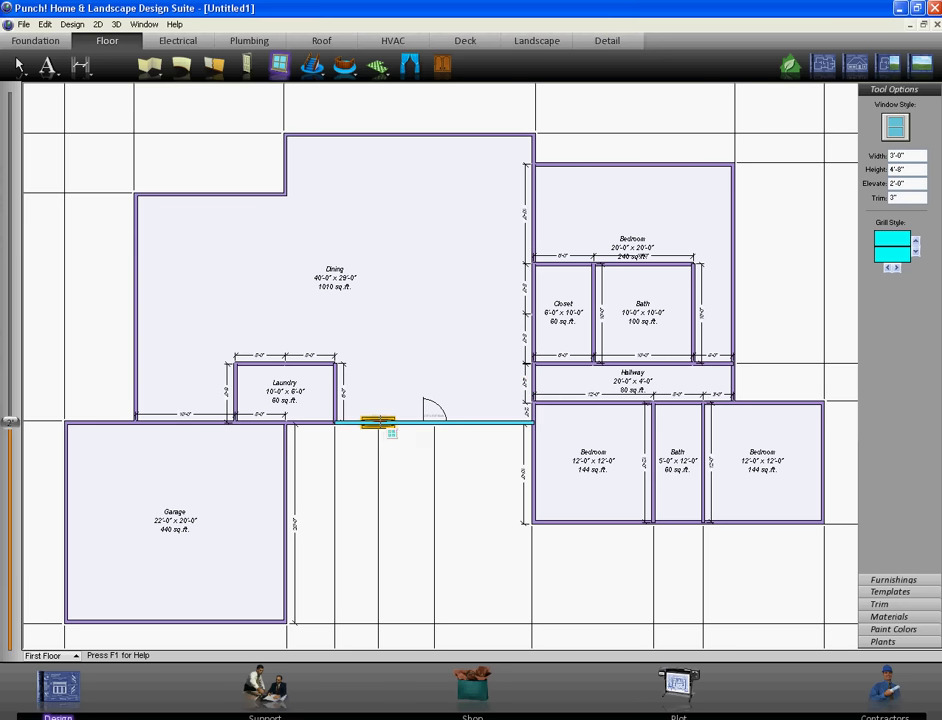
{"action": "left_click", "coordinate": [488, 423]}
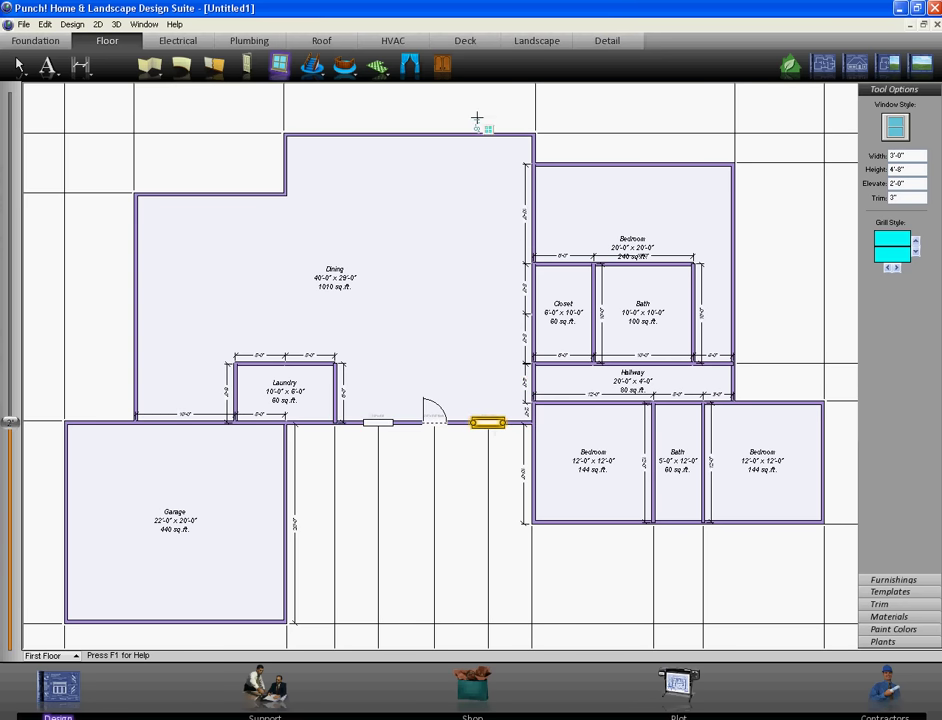
{"action": "left_click", "coordinate": [478, 133]}
{"action": "left_click", "coordinate": [409, 133]}
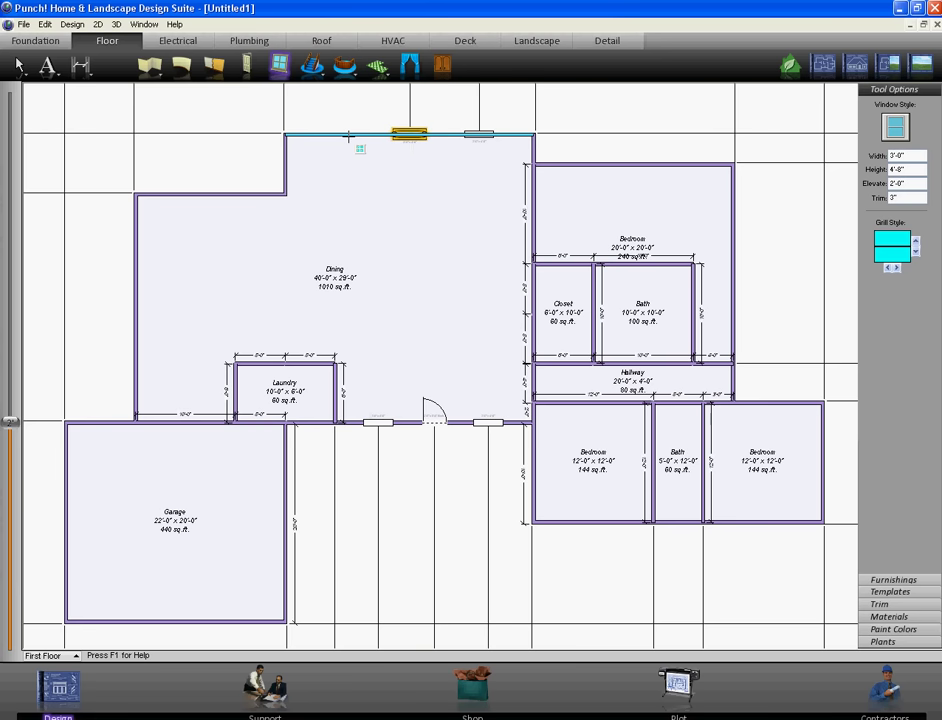
{"action": "left_click", "coordinate": [338, 133]}
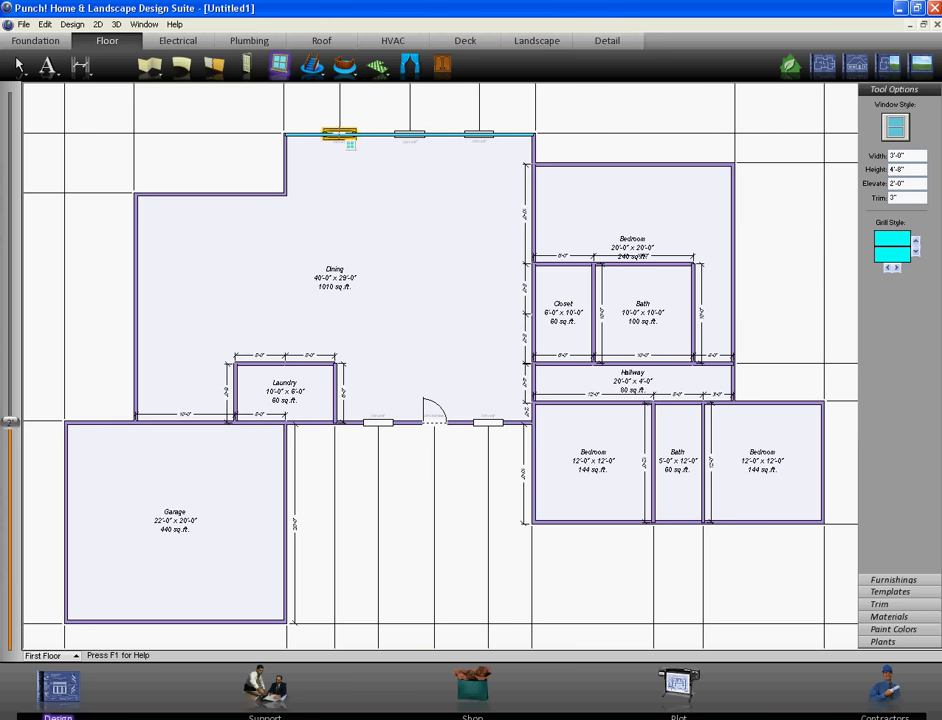
{"action": "left_click", "coordinate": [210, 194]}
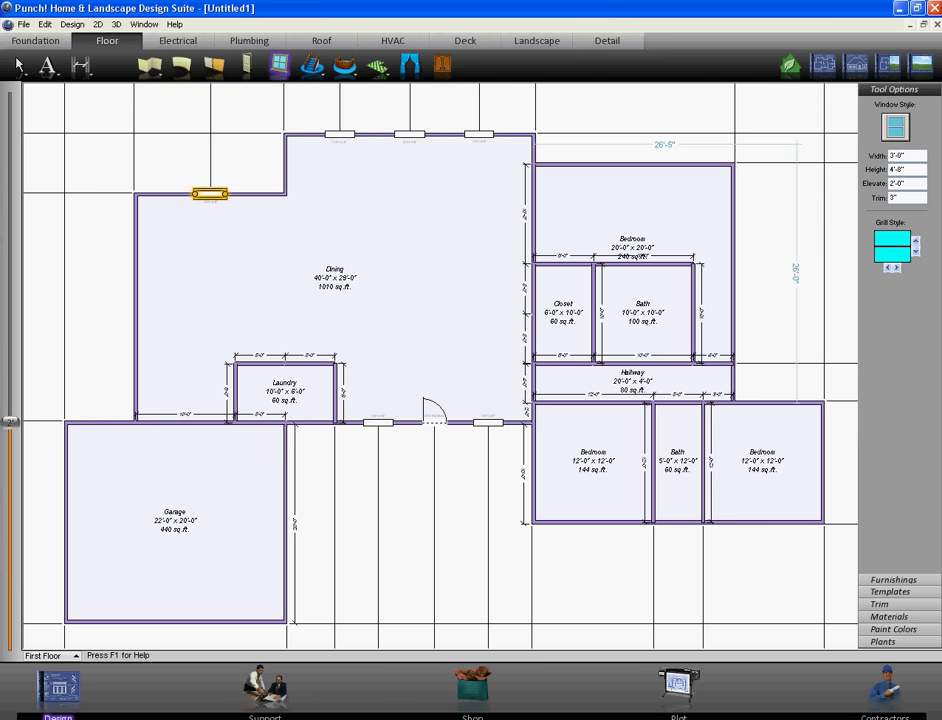
Place two Casement windows on the dining room's left exterior wall.
{"action": "left_click", "coordinate": [896, 128]}
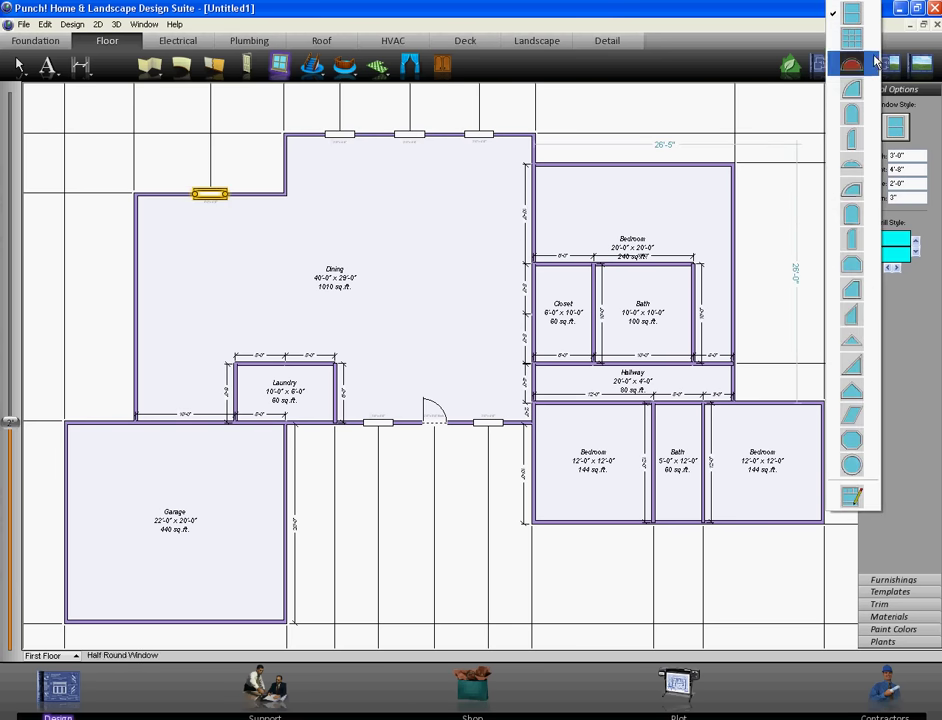
{"action": "left_click", "coordinate": [866, 47]}
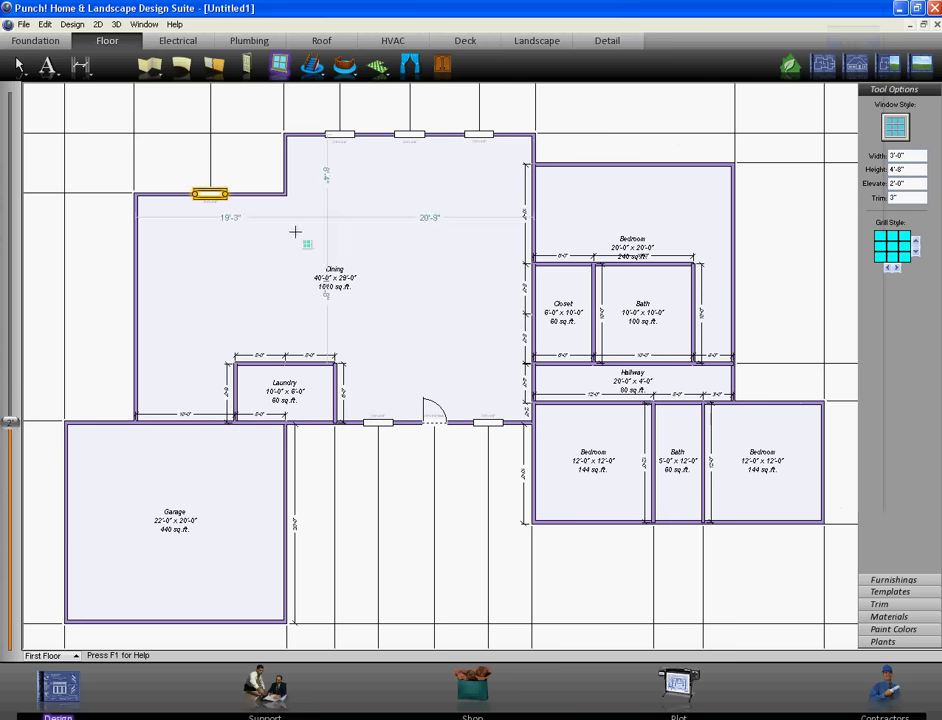
{"action": "left_click", "coordinate": [136, 265]}
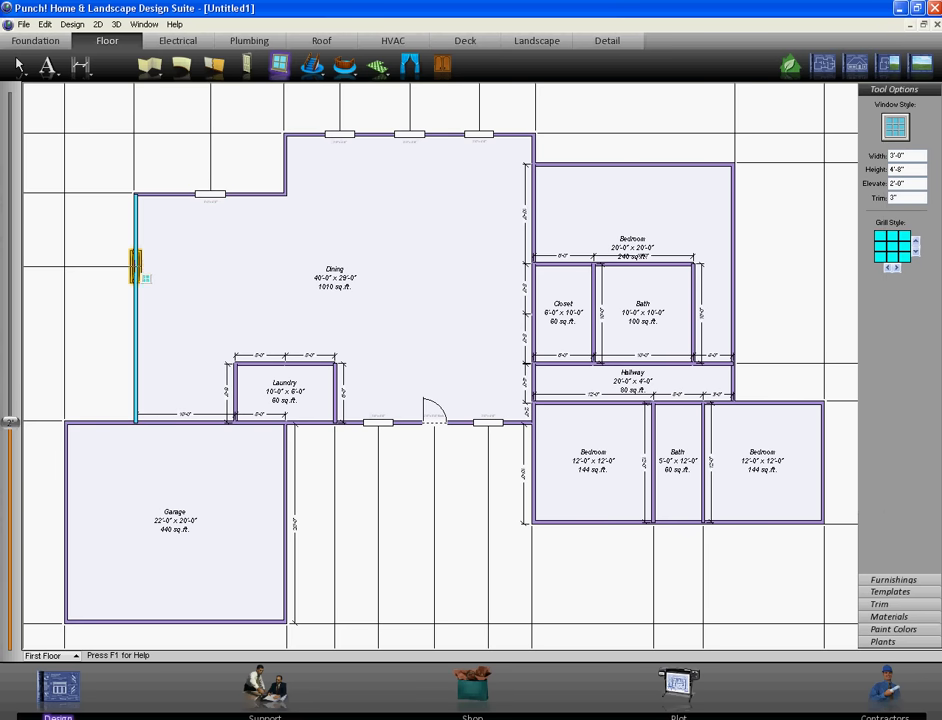
{"action": "left_click", "coordinate": [136, 348]}
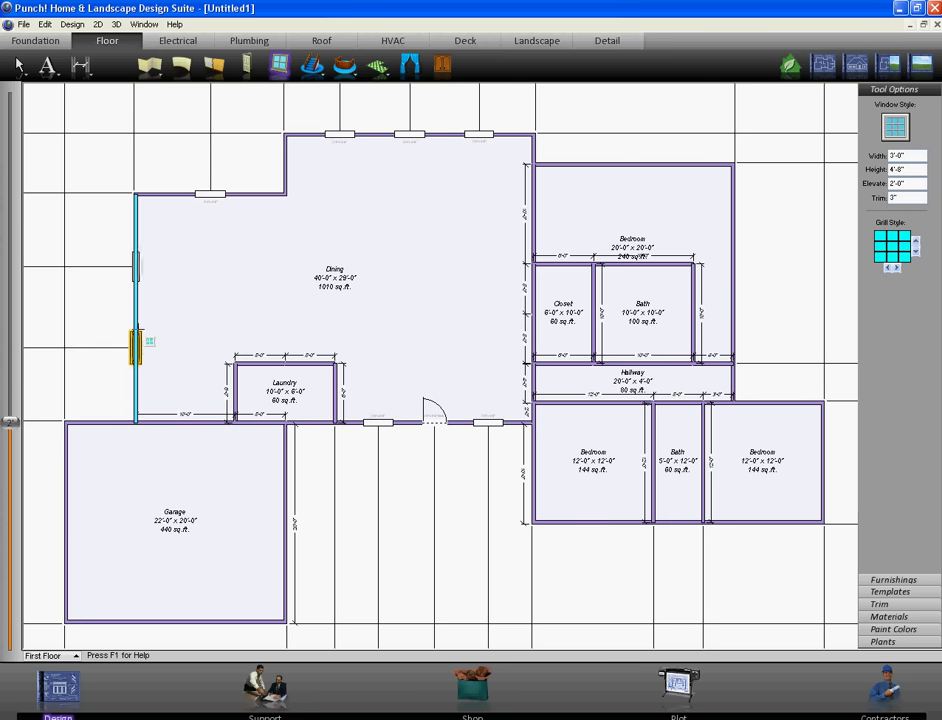
Put a 20'-0" garage-style door across the Garage's south wall.
{"action": "left_click", "coordinate": [248, 66]}
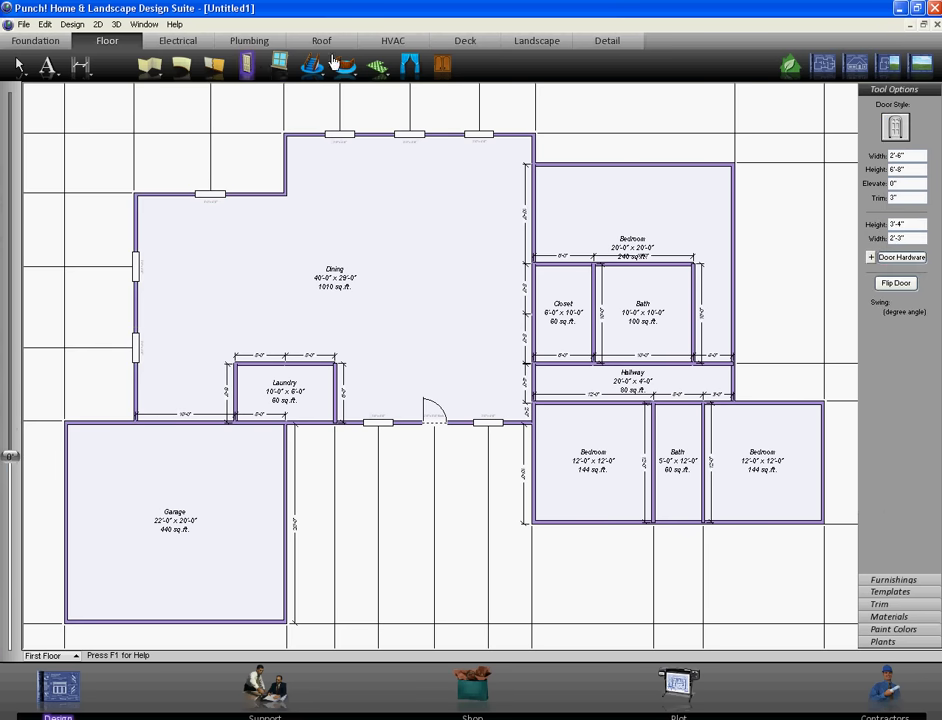
{"action": "left_click", "coordinate": [895, 128]}
{"action": "left_click", "coordinate": [852, 362]}
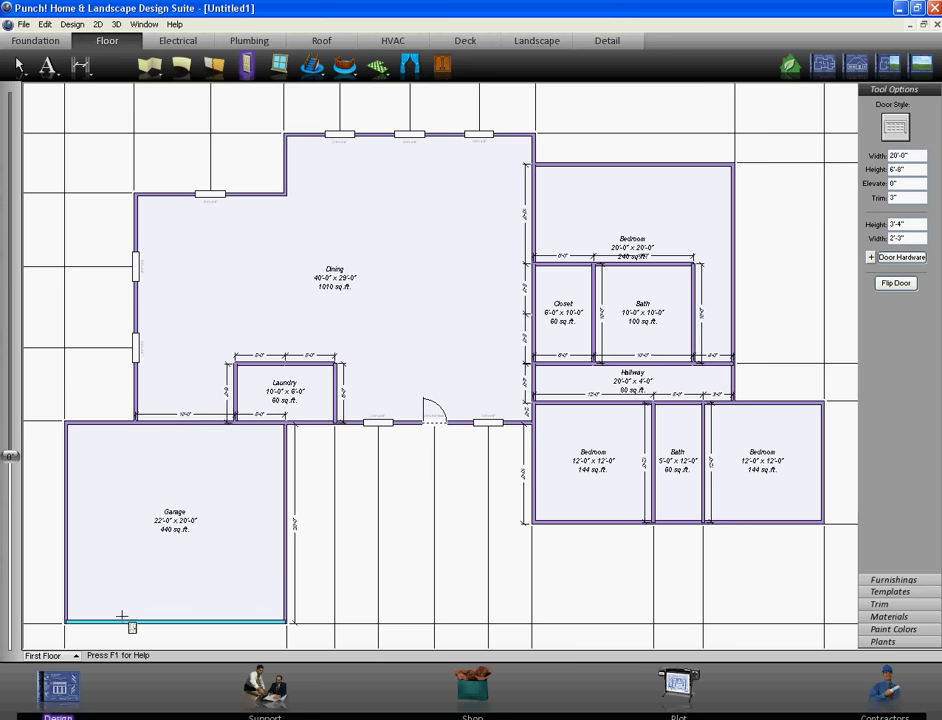
{"action": "left_click", "coordinate": [175, 622]}
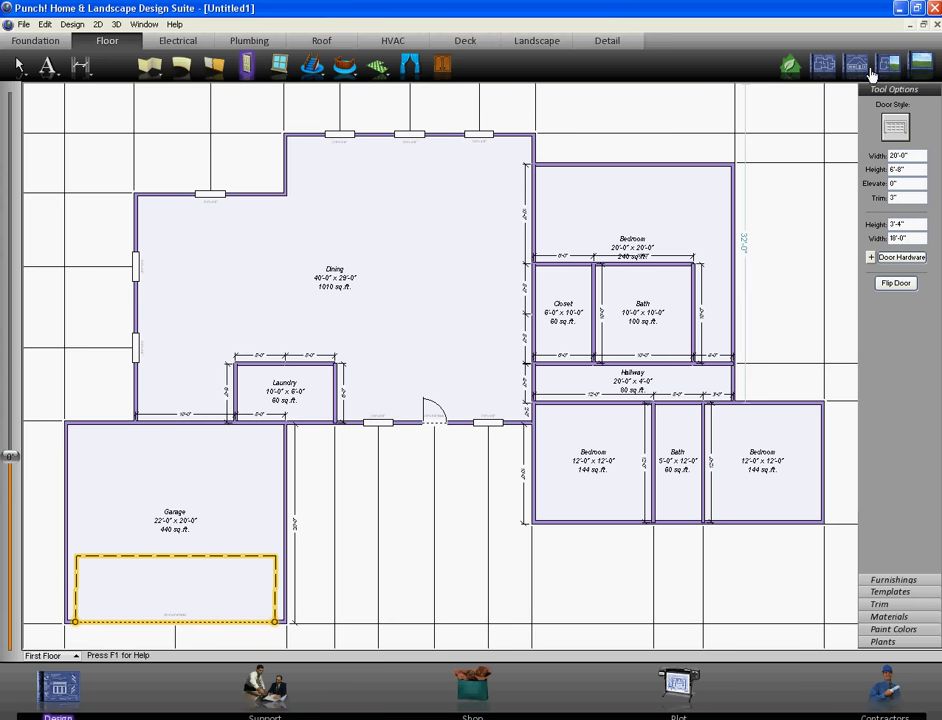
Show the roofed house full-screen in 3D, orbit above the roof, then walk toward its back wall.
{"action": "left_click", "coordinate": [897, 70]}
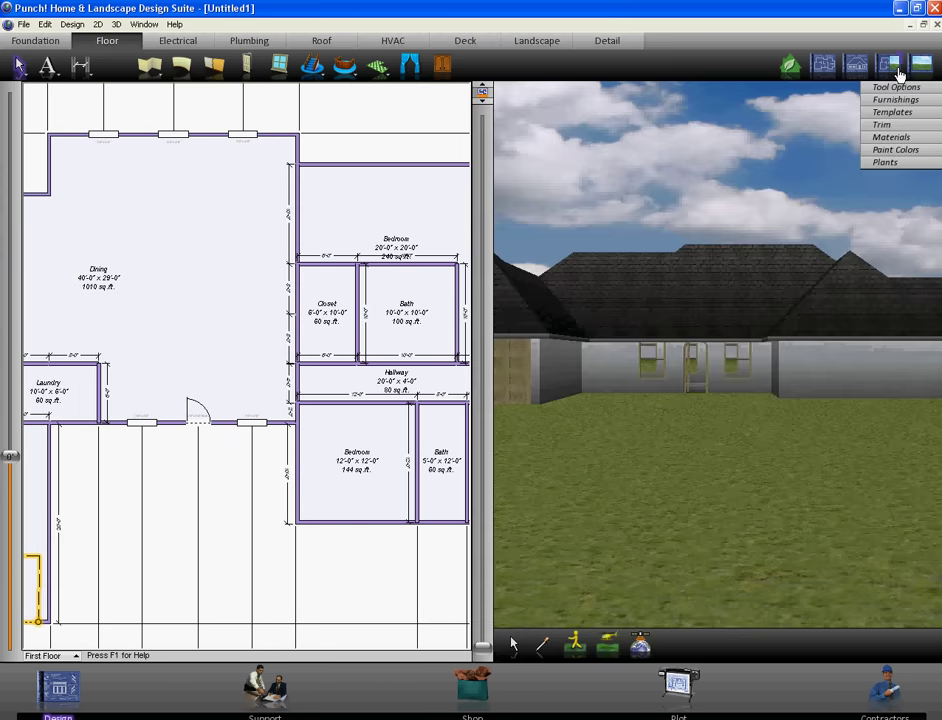
{"action": "left_click", "coordinate": [921, 66]}
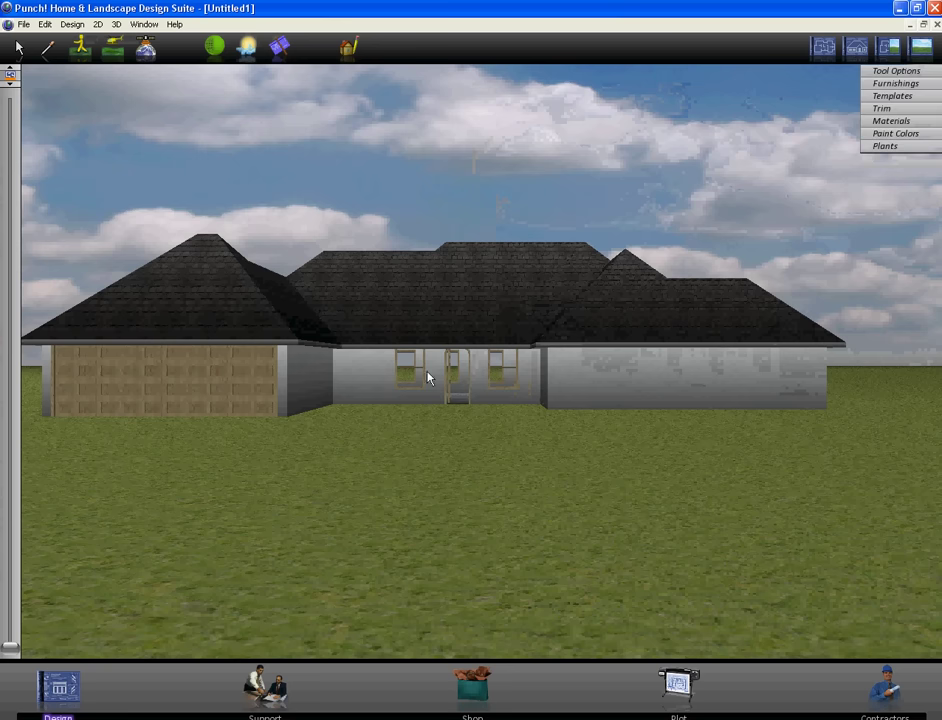
{"action": "left_click", "coordinate": [108, 52]}
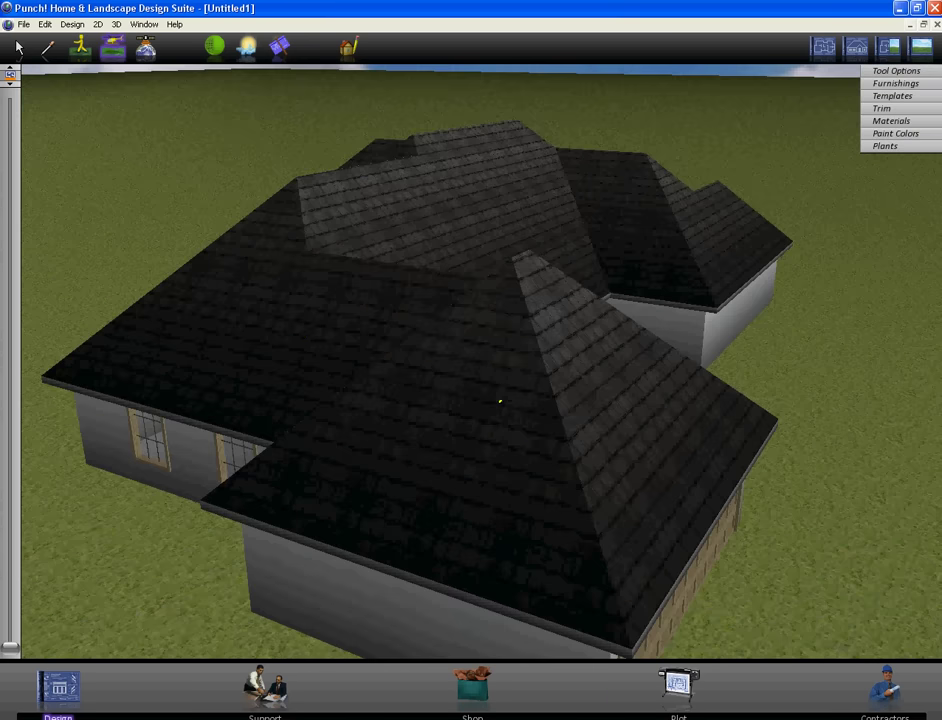
{"action": "left_click_drag", "start_coordinate": [500, 402], "coordinate": [608, 326]}
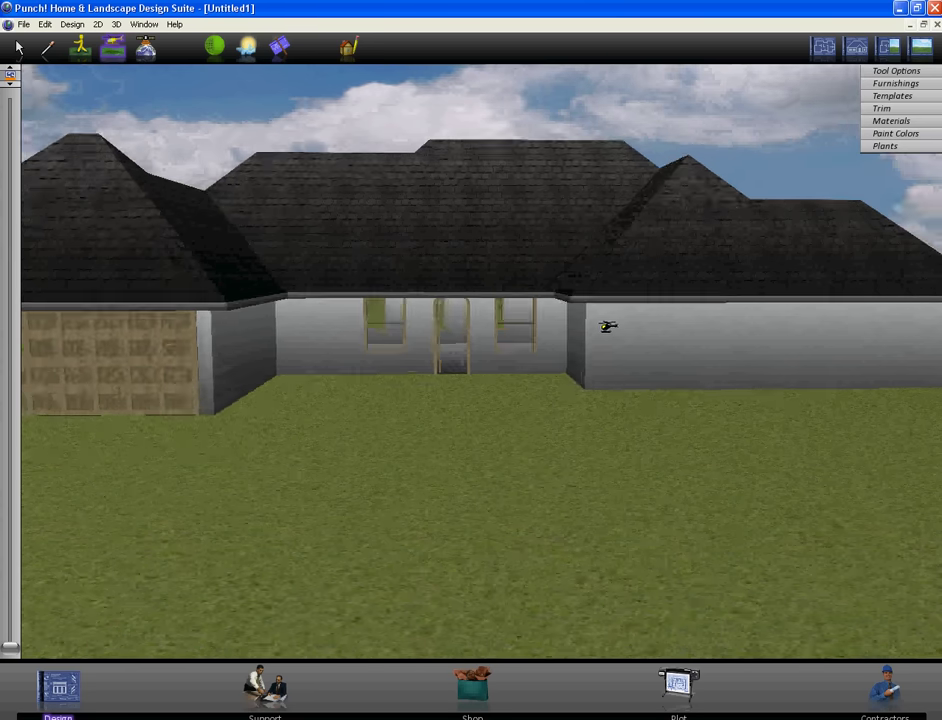
{"action": "left_click", "coordinate": [80, 47]}
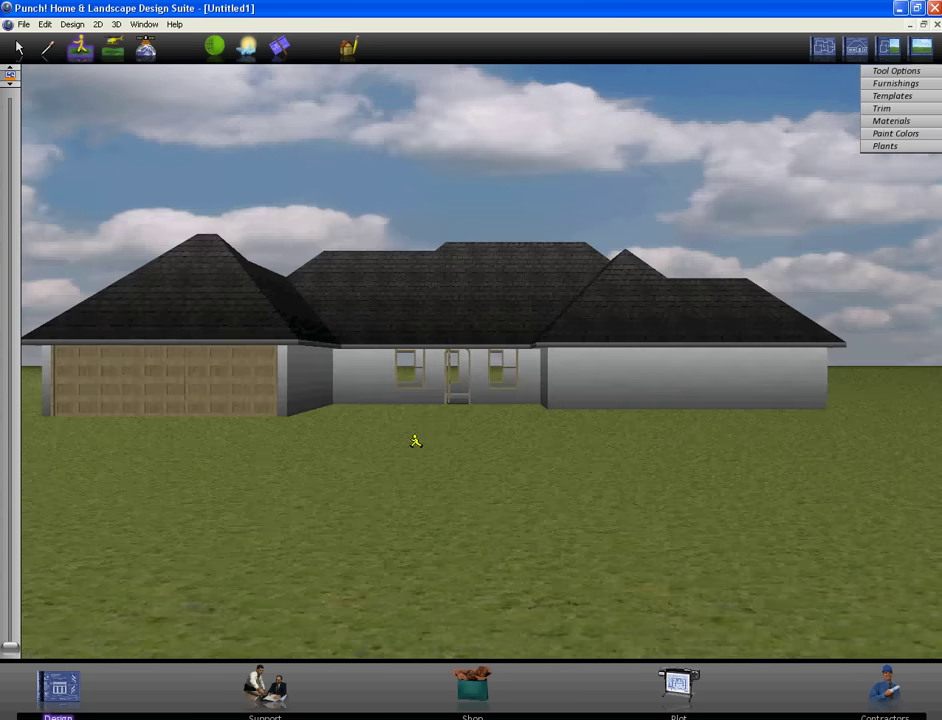
{"action": "left_click_drag", "start_coordinate": [416, 441], "coordinate": [480, 527]}
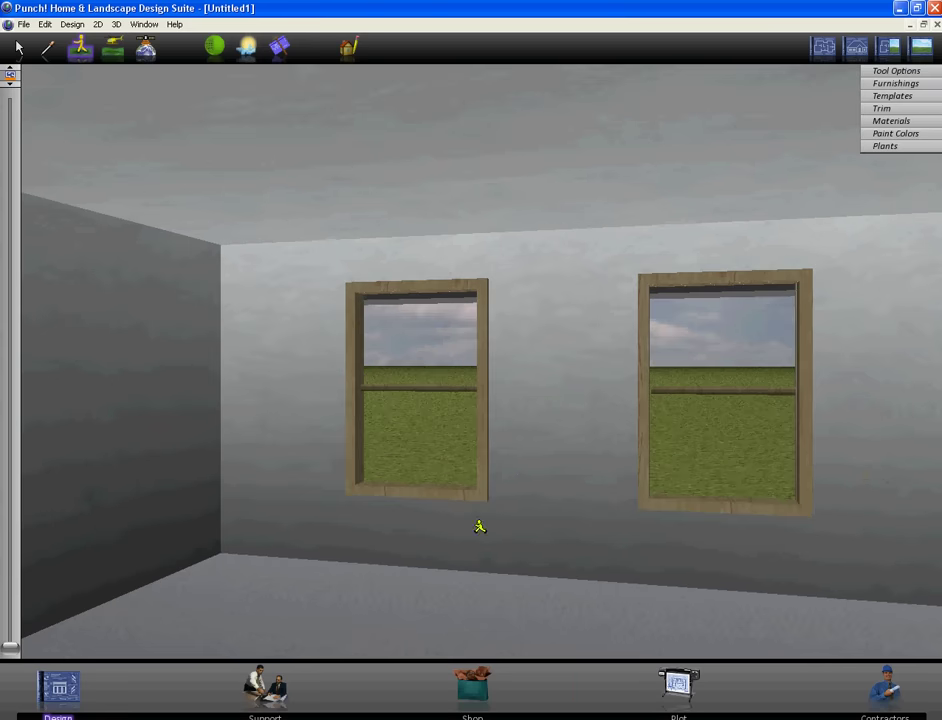
Restore the plan beside the 3D view, aim the camera into Dining, and browse plants, paints and materials.
{"action": "left_click", "coordinate": [888, 47]}
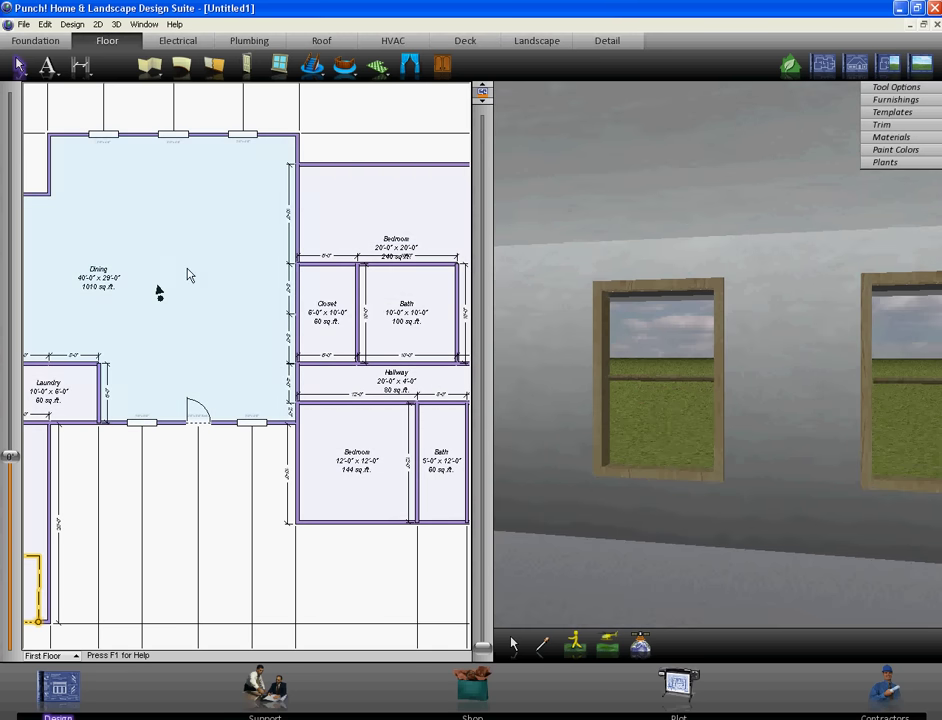
{"action": "left_click", "coordinate": [155, 295]}
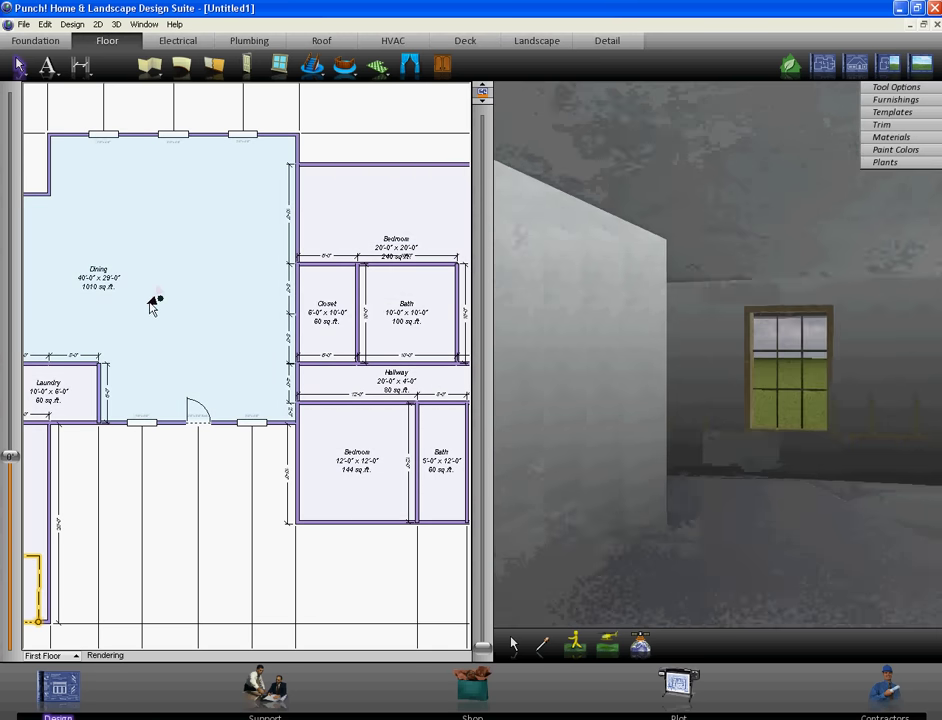
{"action": "left_click", "coordinate": [888, 164]}
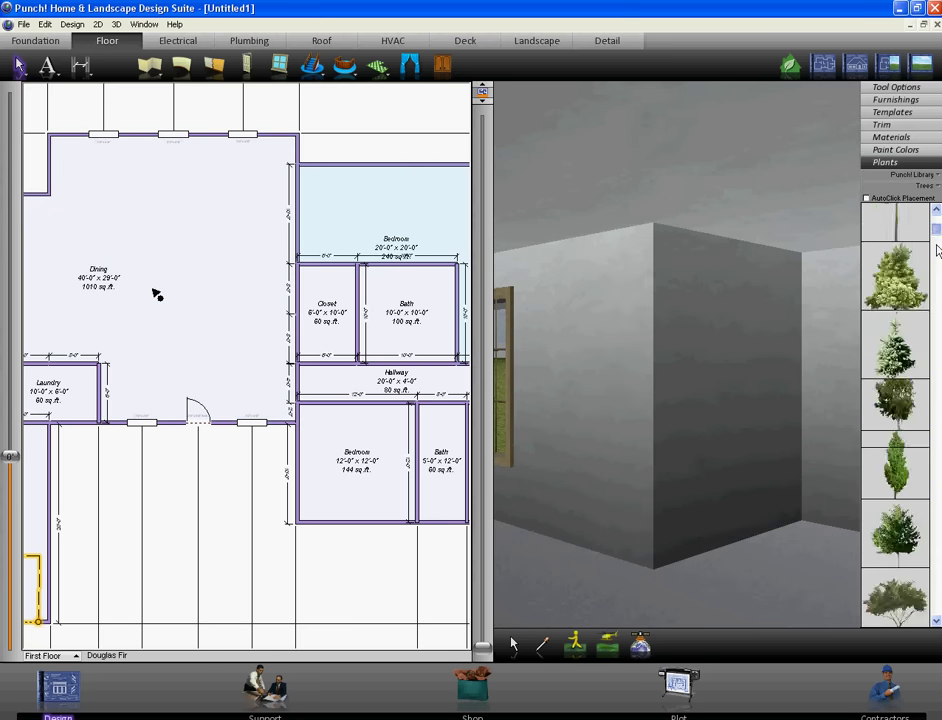
{"action": "left_click", "coordinate": [937, 250]}
{"action": "left_click", "coordinate": [895, 152]}
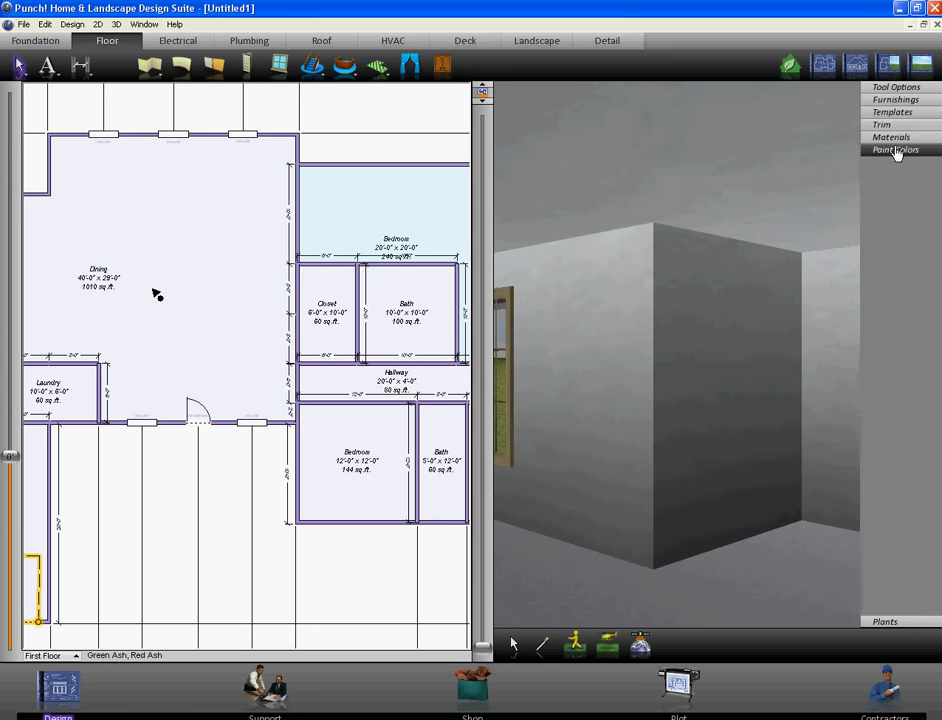
{"action": "left_click", "coordinate": [898, 143]}
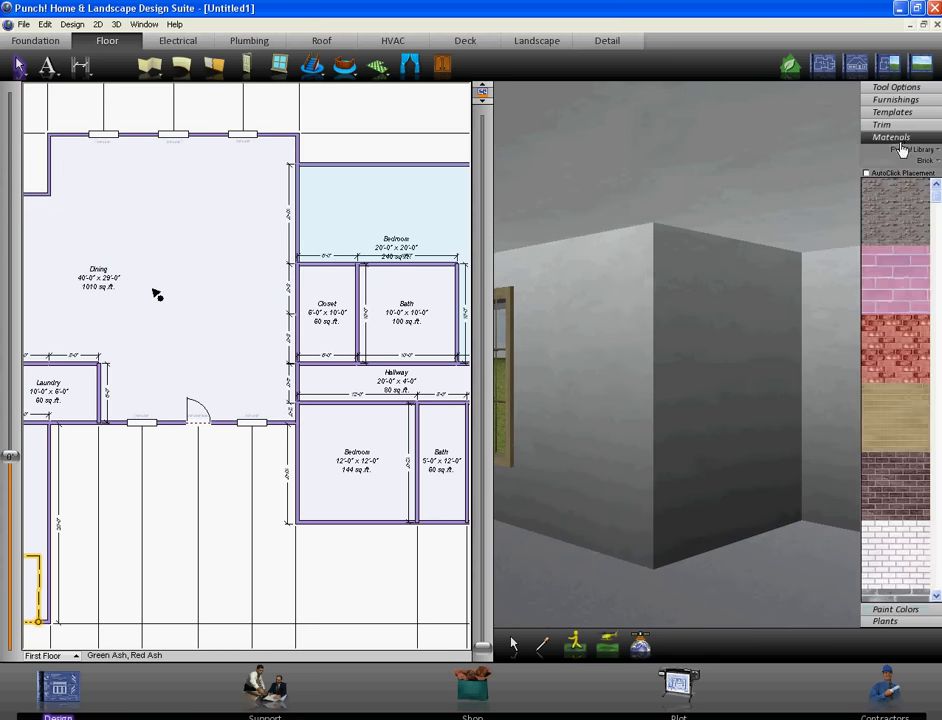
{"action": "scroll", "coordinate": [937, 205], "scroll_direction": "down", "scroll_amount": 1}
{"action": "left_click_drag", "start_coordinate": [937, 205], "coordinate": [938, 310]}
Open the Furnishings library on the Gameroom and Music category and scroll through it.
{"action": "left_click", "coordinate": [906, 99]}
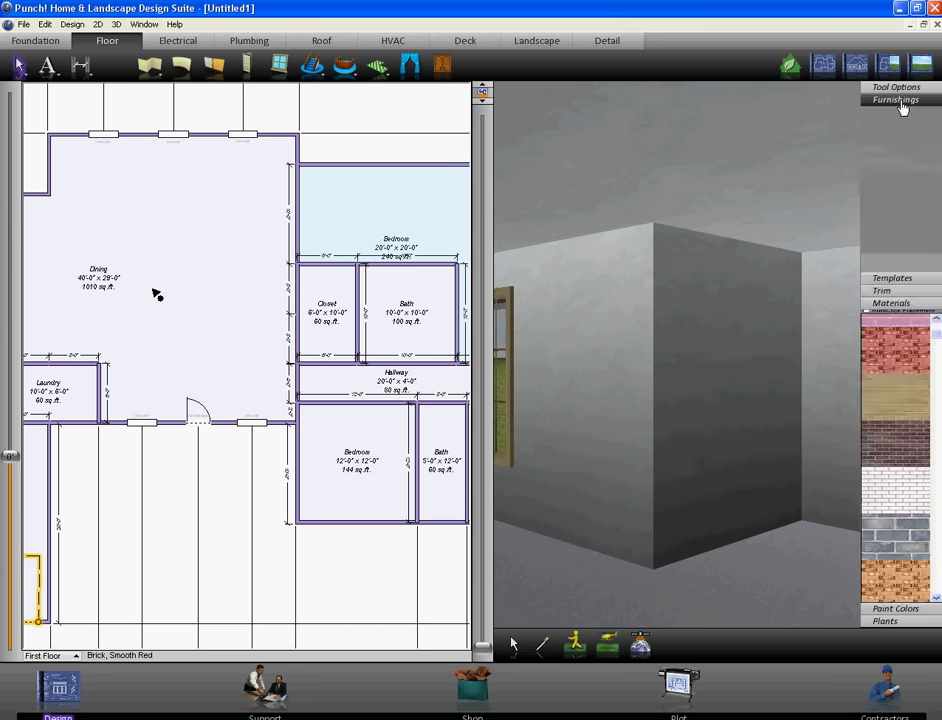
{"action": "left_click", "coordinate": [924, 123]}
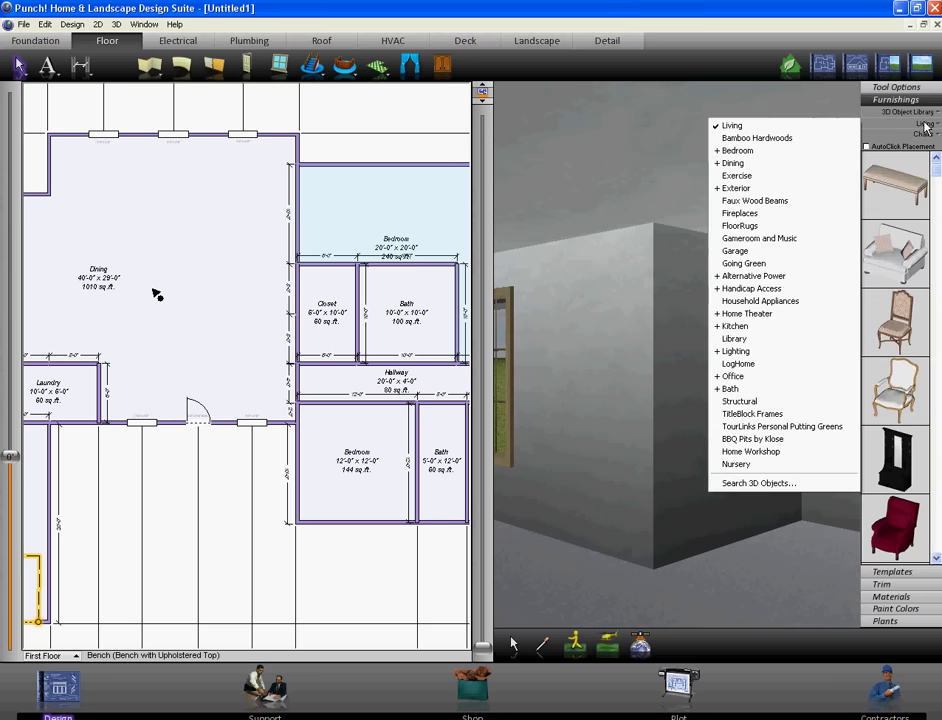
{"action": "left_click", "coordinate": [766, 243]}
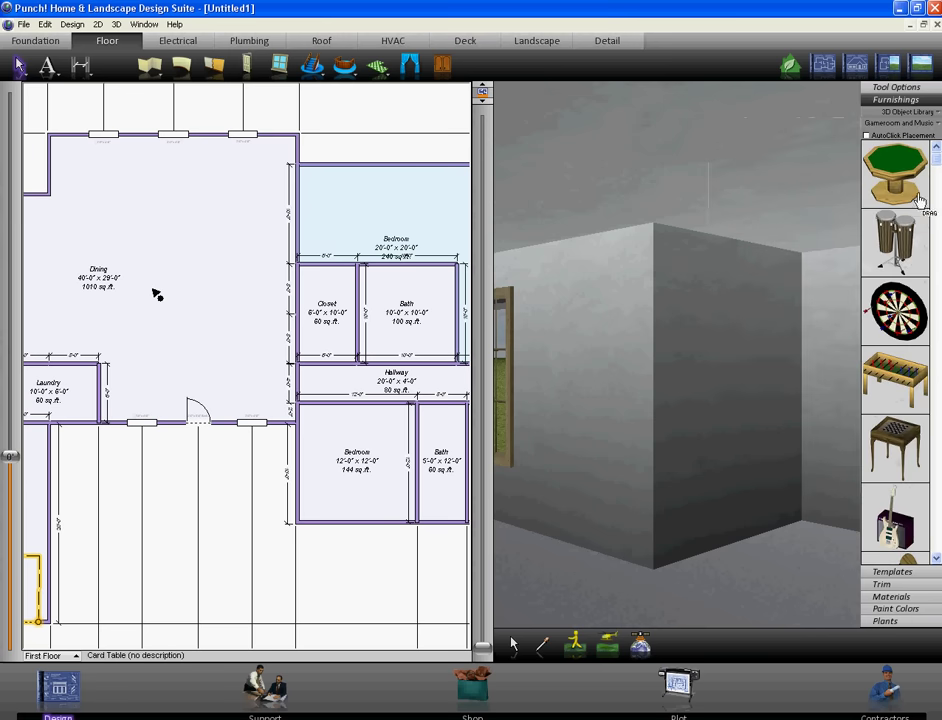
{"action": "scroll", "coordinate": [938, 178], "scroll_direction": "down", "scroll_amount": 1}
{"action": "left_click_drag", "start_coordinate": [938, 178], "coordinate": [936, 475]}
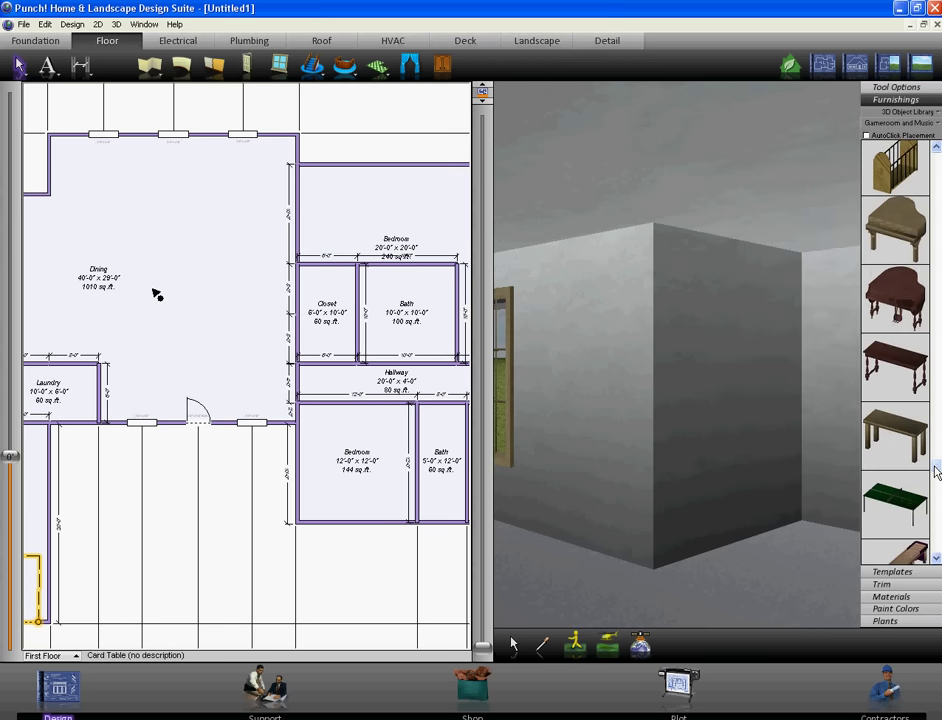